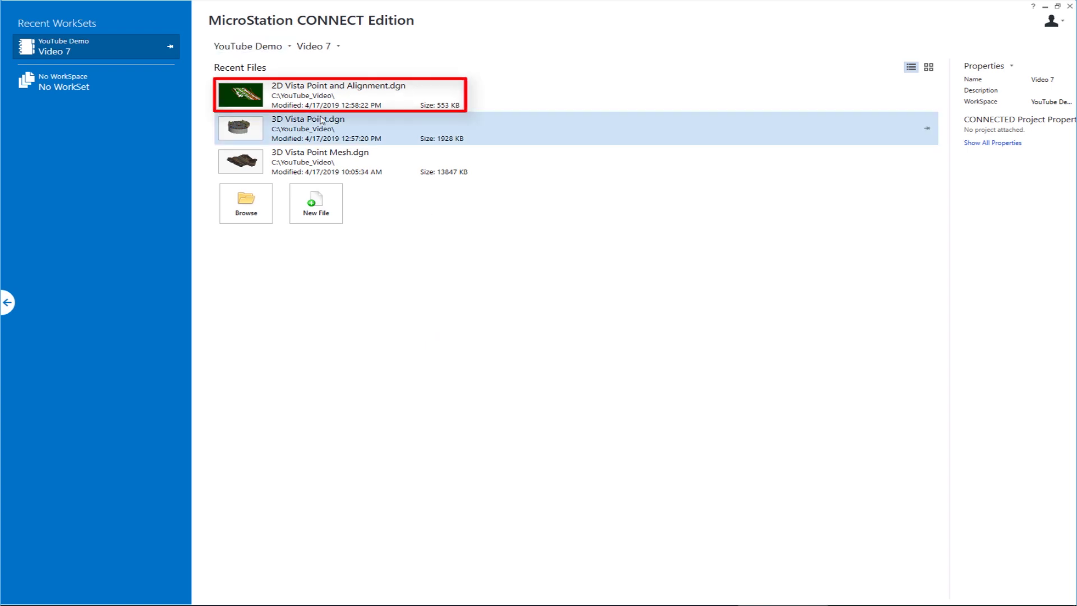
# Open the recent file 2D Vista Point and Alignment.dgn and center the alignment in the view.
pyautogui.click(275, 99)
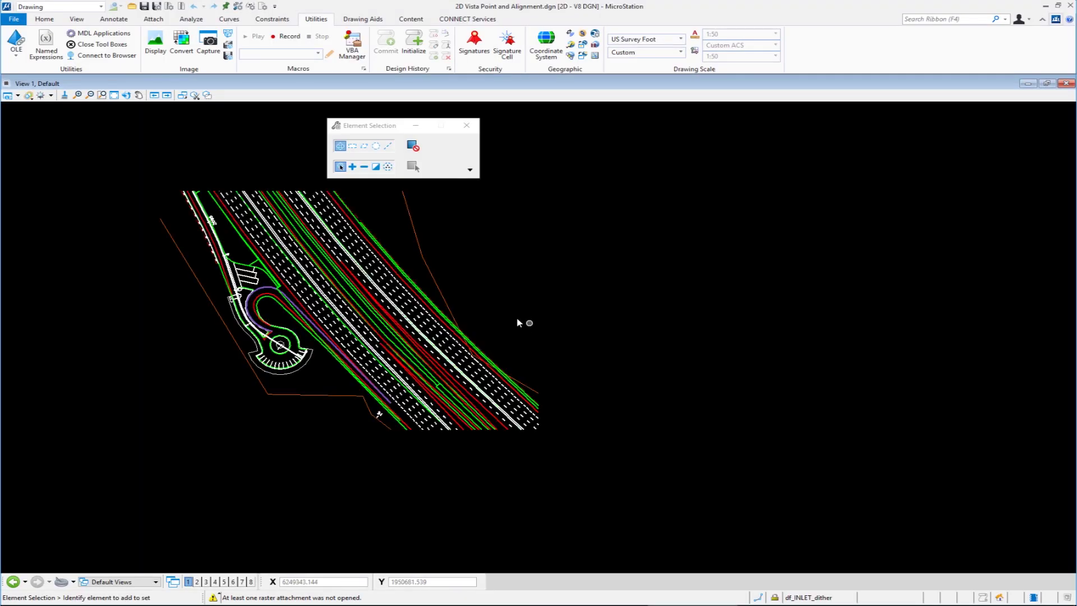
pyautogui.moveTo(493, 305); pyautogui.dragTo(660, 328, button='middle')
pyautogui.rightClick(660, 328)
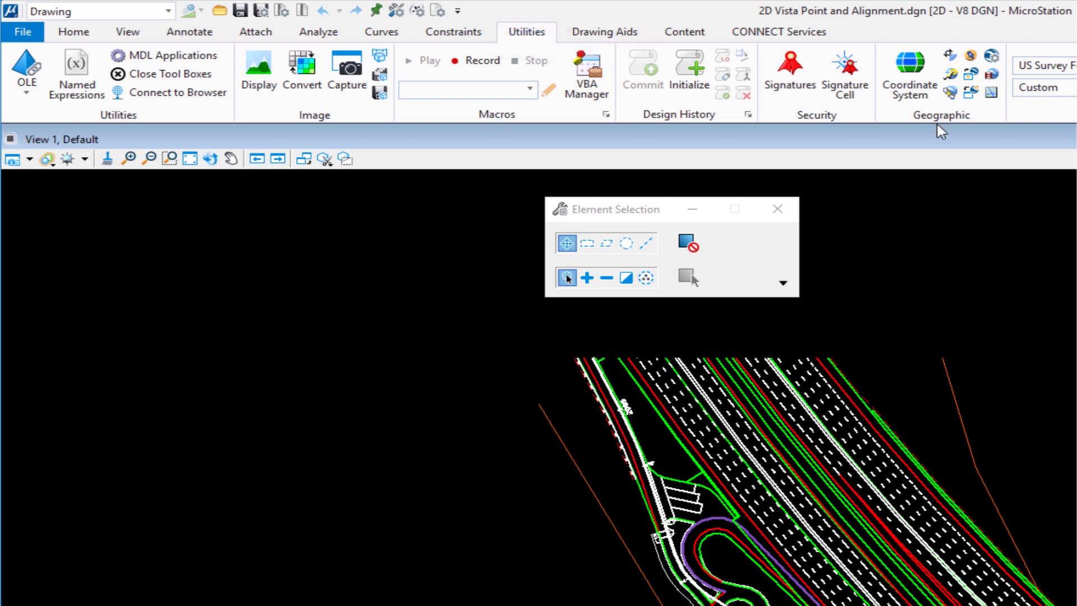
# Check which geographic coordinate system is assigned to the 2D drawing.
pyautogui.click(918, 93)
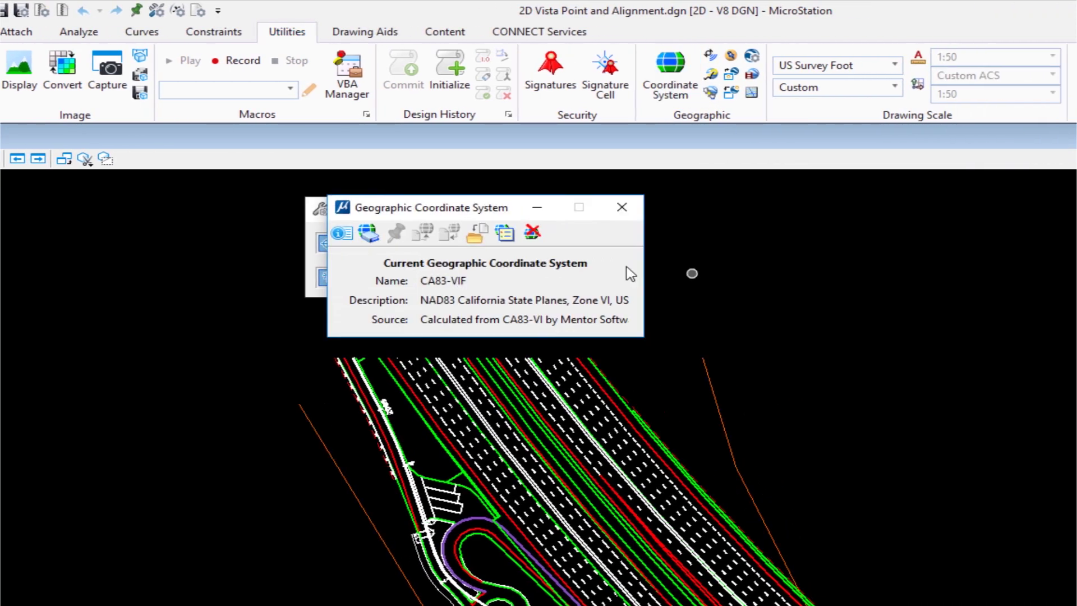
pyautogui.moveTo(410, 213); pyautogui.dragTo(661, 203)
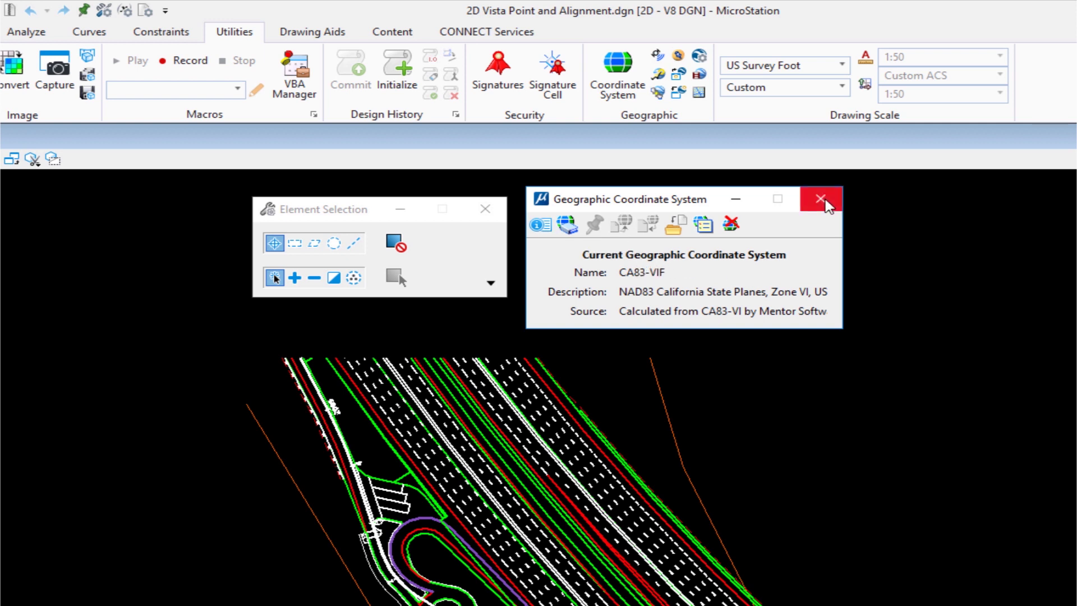
pyautogui.click(820, 199)
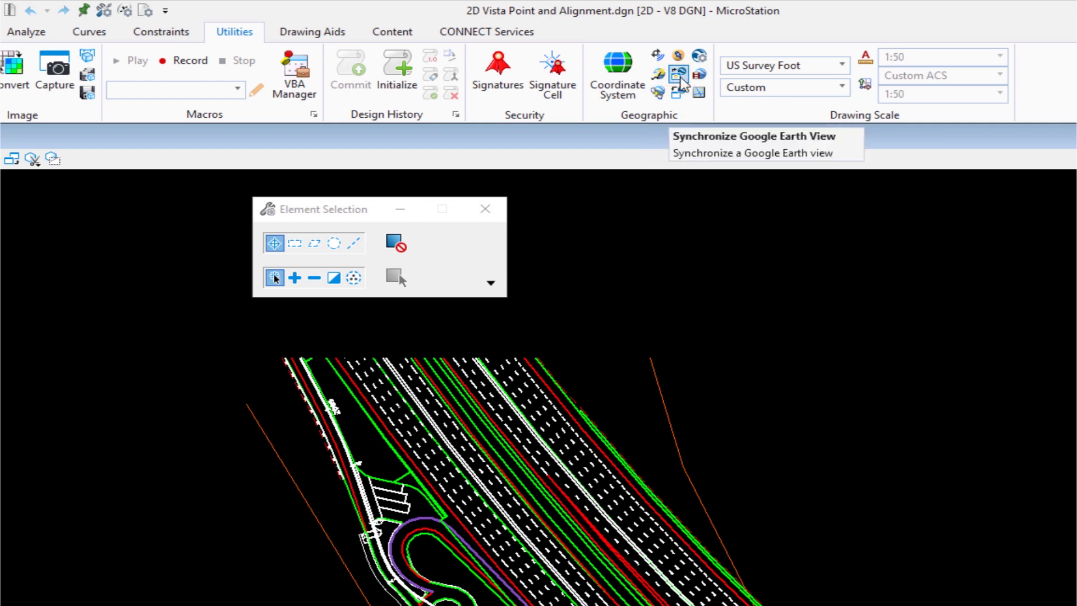
# Launch Google Earth Pro through Synchronize Google Earth View, dismiss its update offer and move its window aside.
pyautogui.click(680, 77)
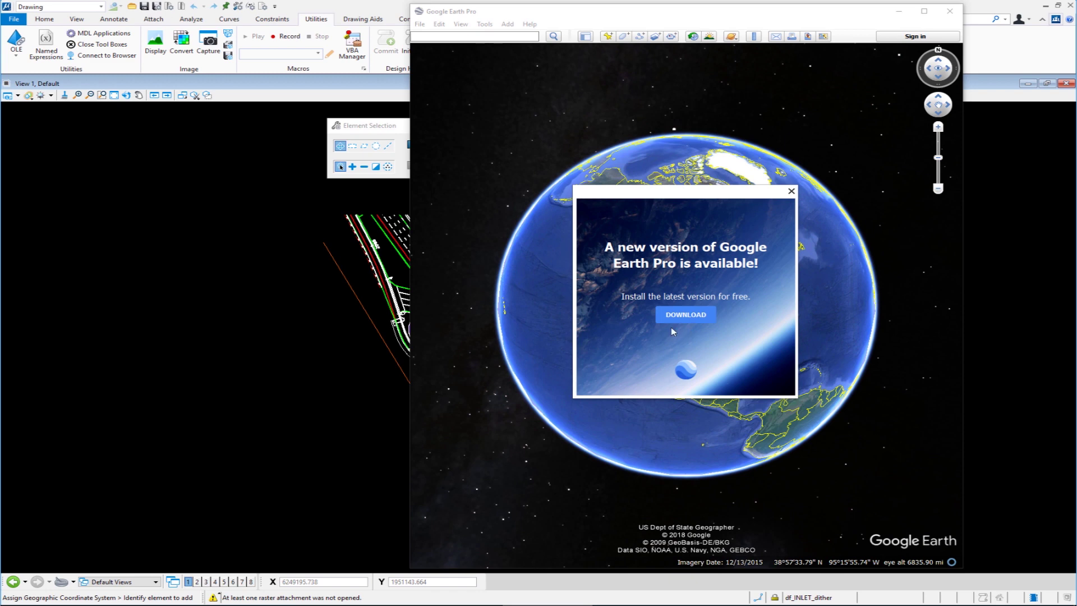
pyautogui.click(791, 193)
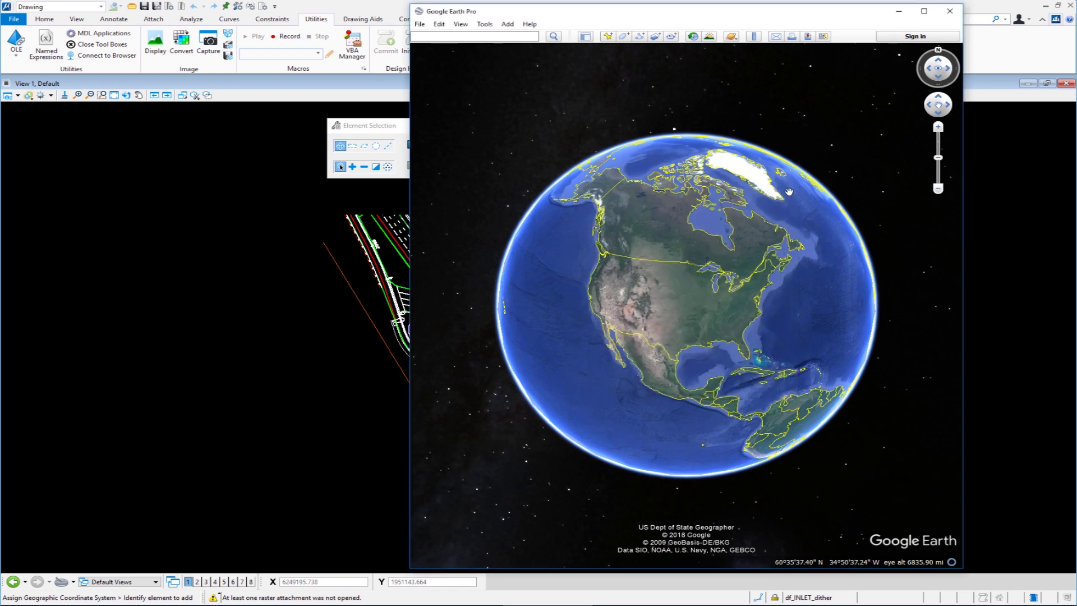
pyautogui.moveTo(653, 23); pyautogui.dragTo(769, 17)
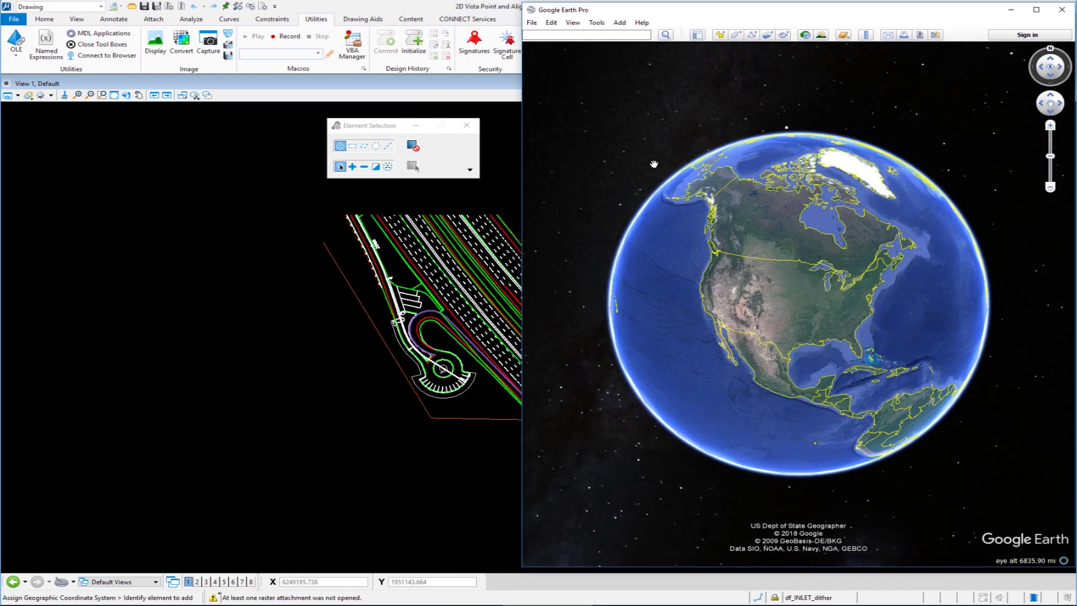
# Switch to MicroStation, fit its window beside Google Earth and bring the whole alignment into view.
pyautogui.click(394, 86)
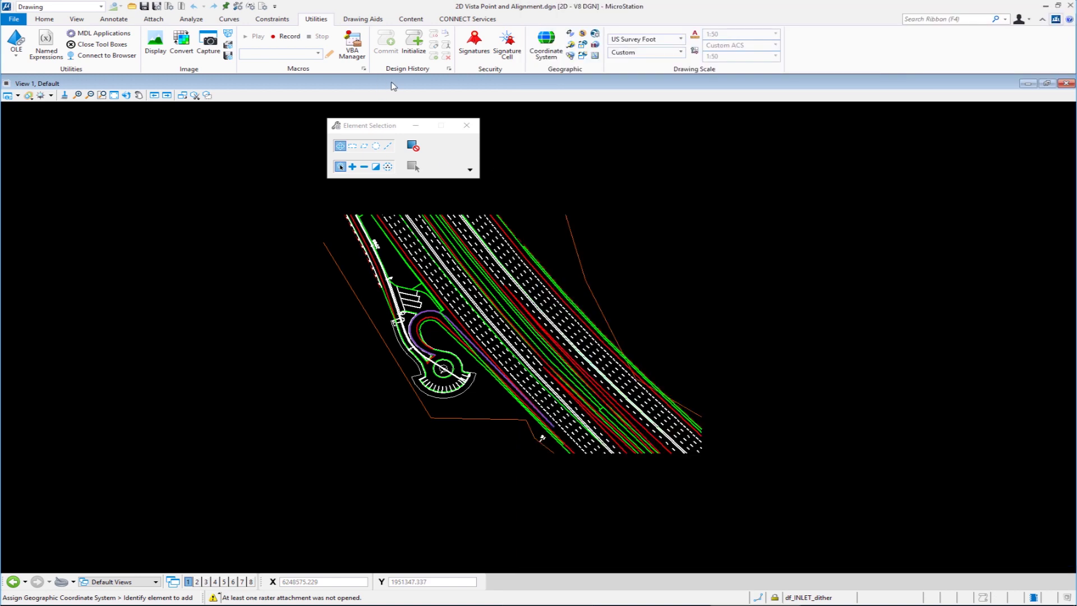
pyautogui.press('super+Down')
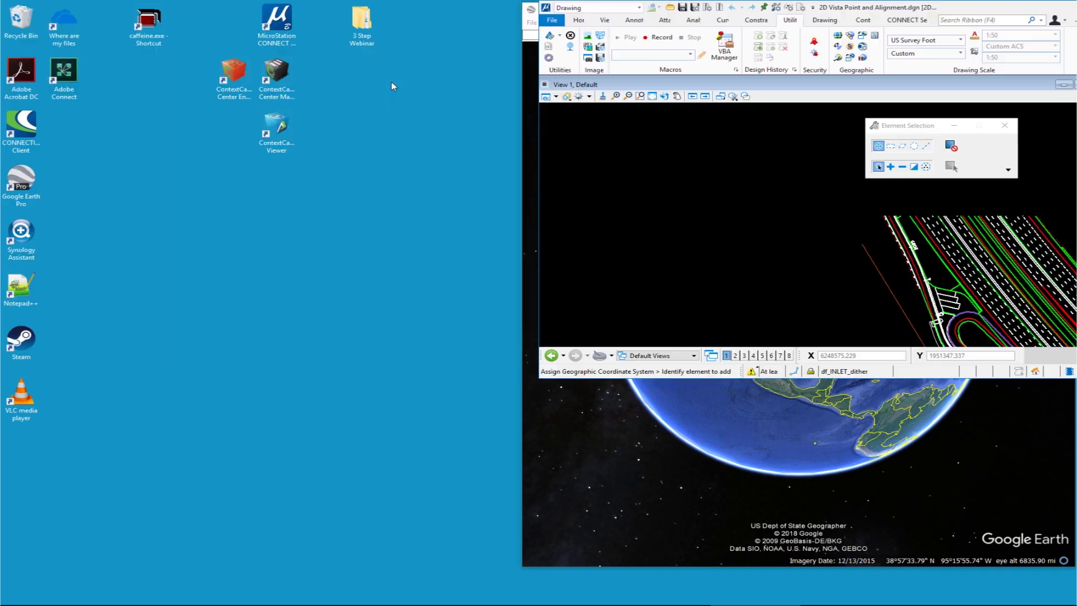
pyautogui.press('super+Left')
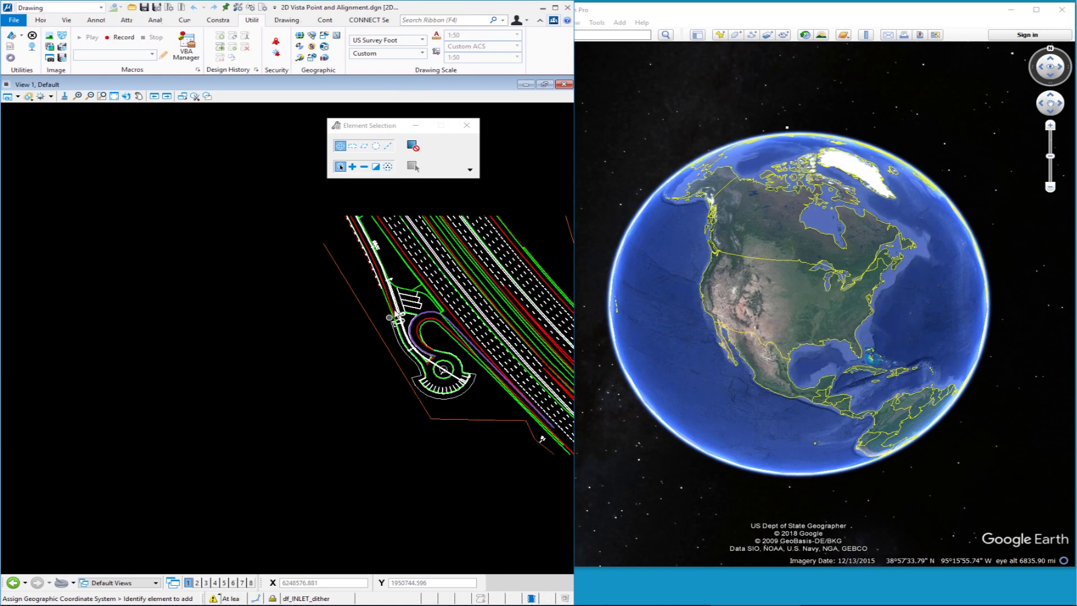
pyautogui.click(139, 96)
pyautogui.moveTo(501, 357); pyautogui.dragTo(327, 349)
pyautogui.rightClick(328, 349)
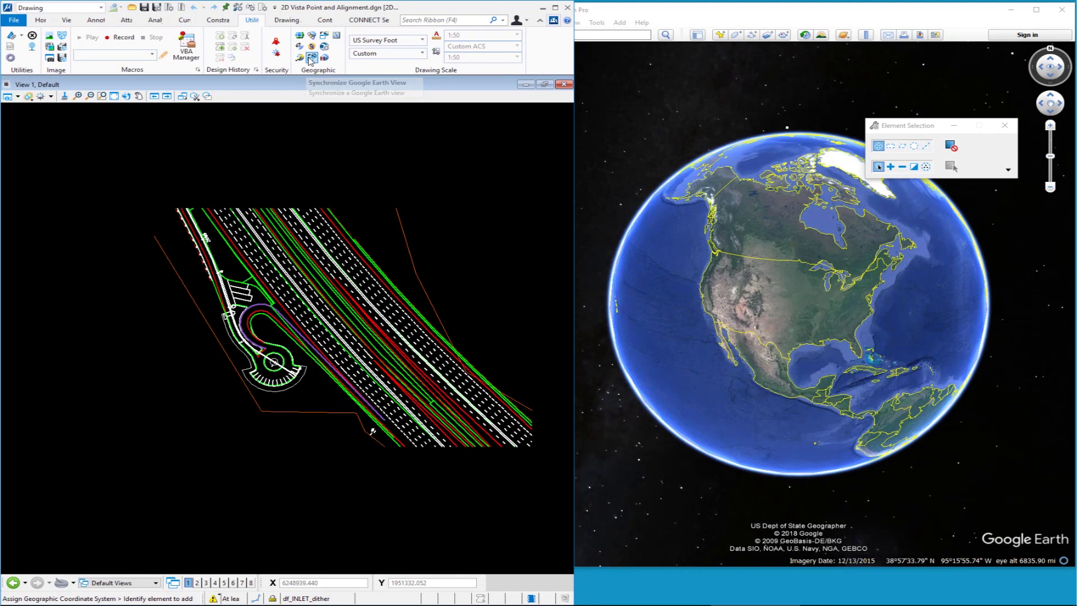
# Synchronize the Google Earth view with the drawing and export the design to Google Earth as 2D Vista Point and Alignment.kmz.
pyautogui.click(311, 58)
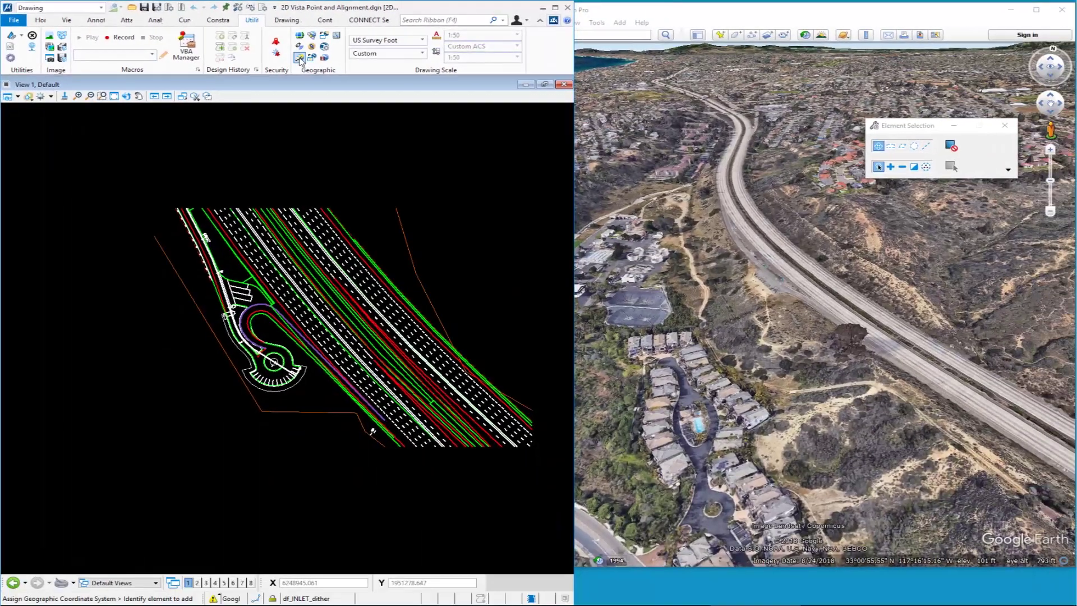
pyautogui.click(464, 98)
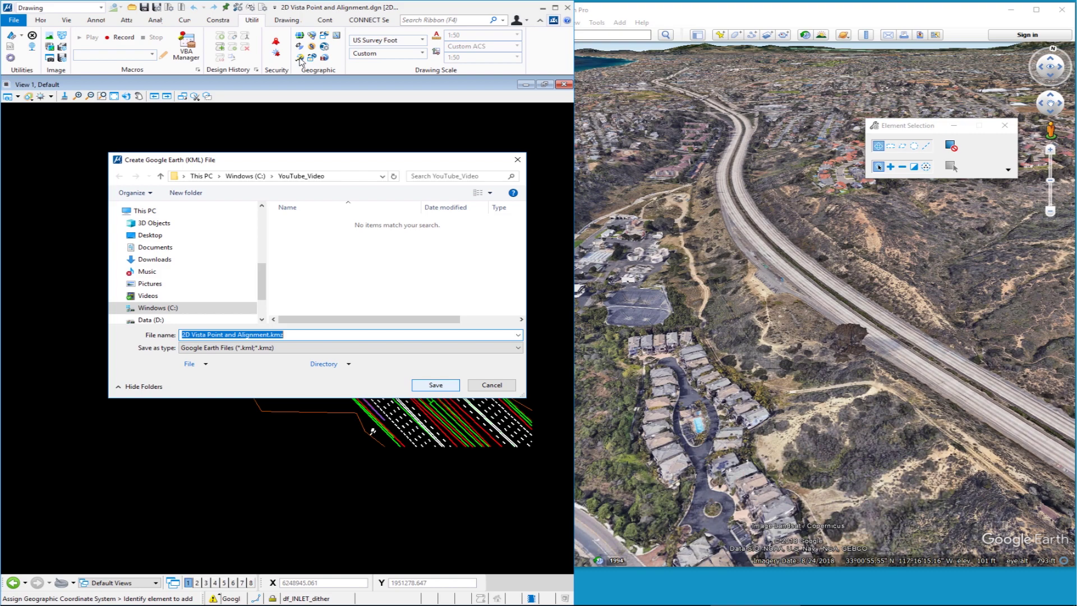
pyautogui.click(437, 386)
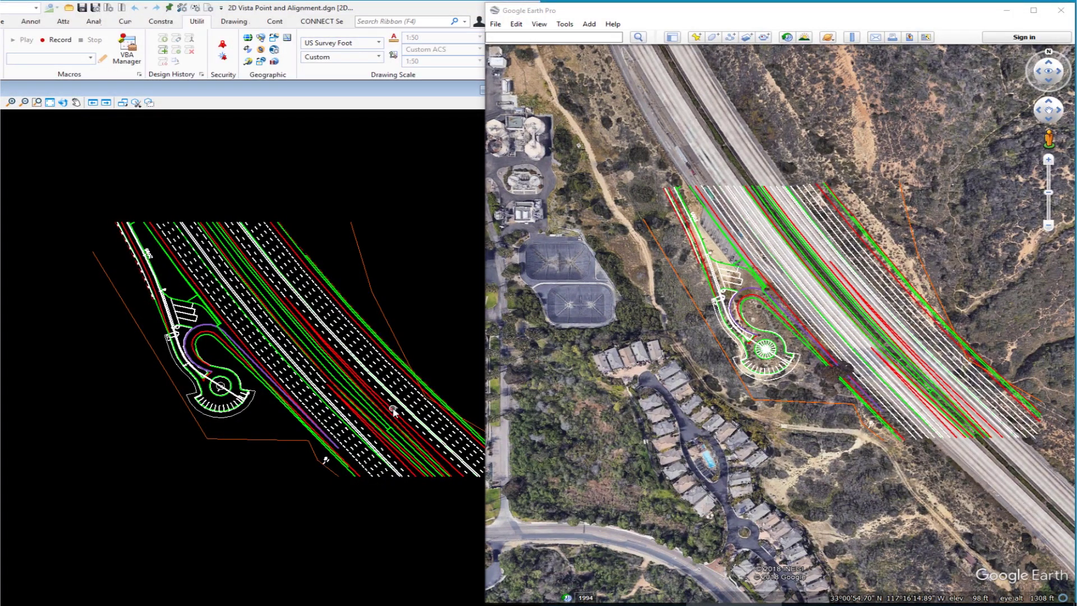
pyautogui.scroll(3, 785, 366)
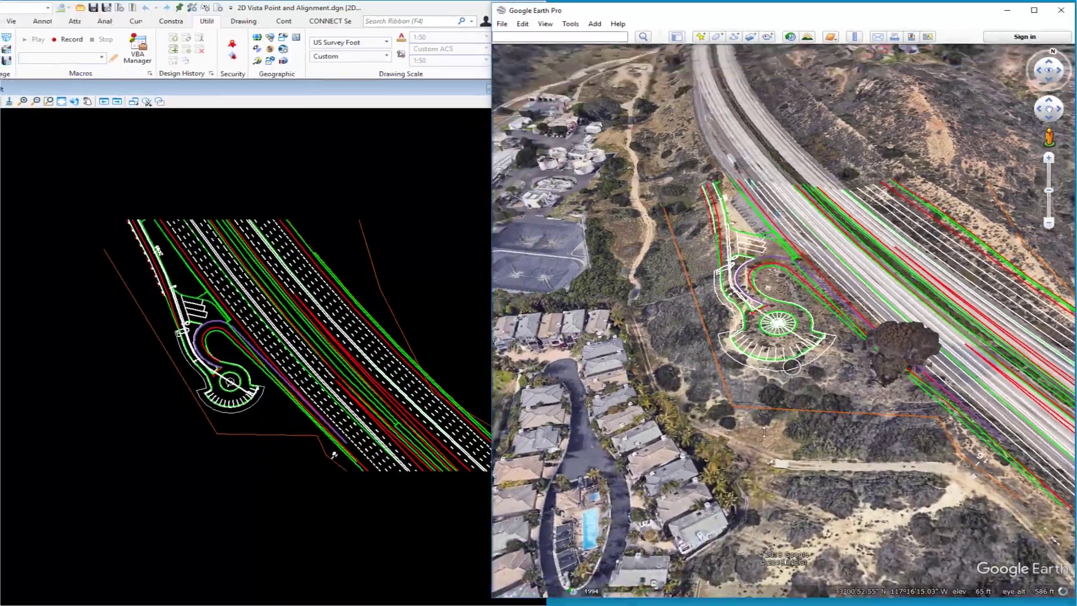
pyautogui.moveTo(786, 366); pyautogui.dragTo(621, 449, button='middle')
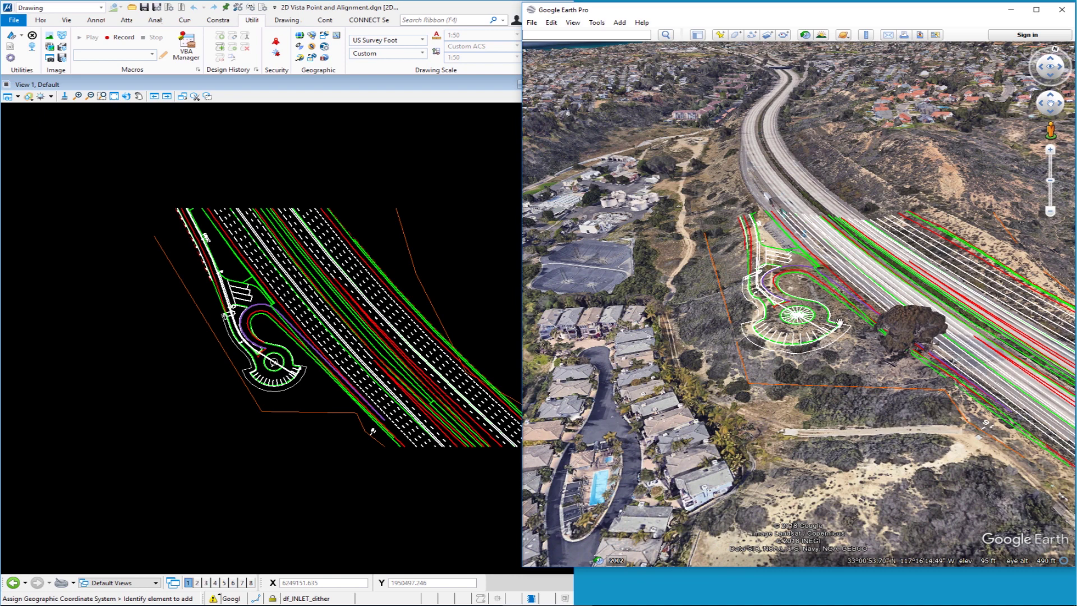
# In Google Earth, delete the 2D Vista Point and Alignment overlay from Temporary Places, showing the sidebar only for this.
pyautogui.click(698, 35)
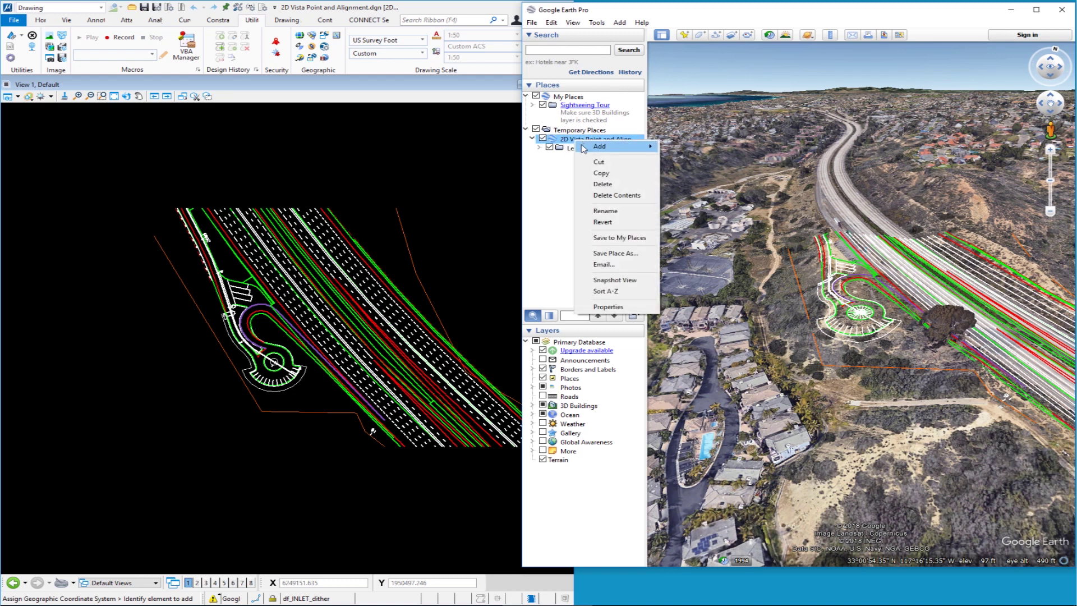
pyautogui.click(592, 185)
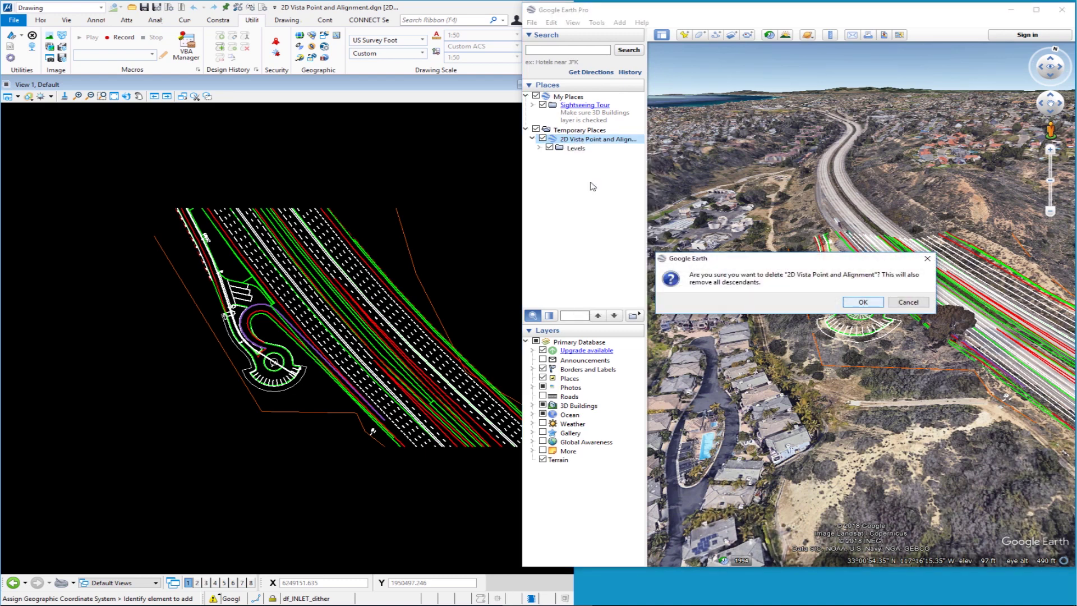
pyautogui.click(868, 306)
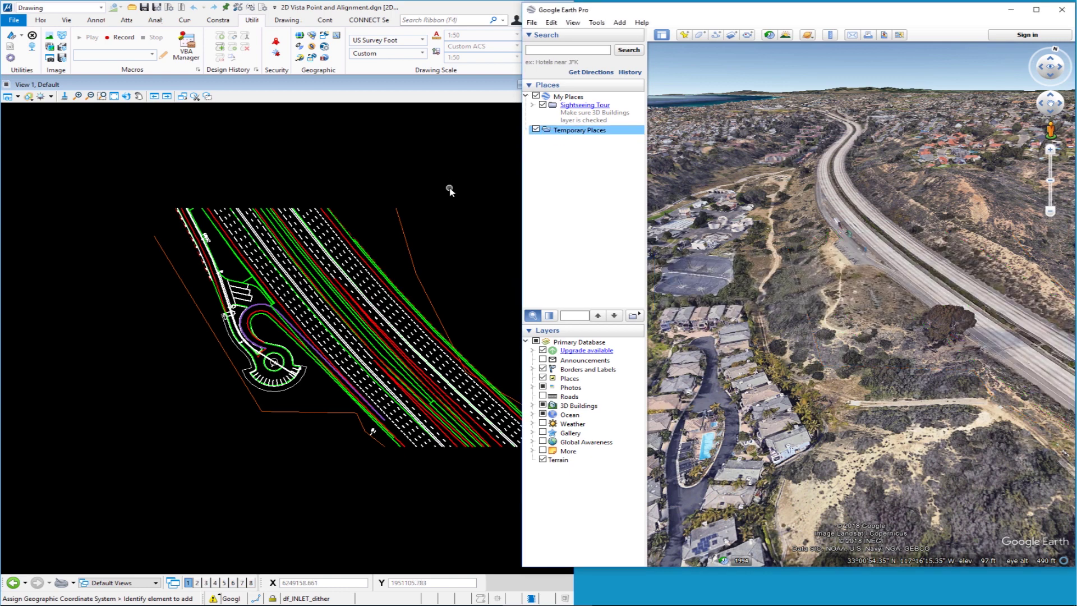
pyautogui.click(662, 35)
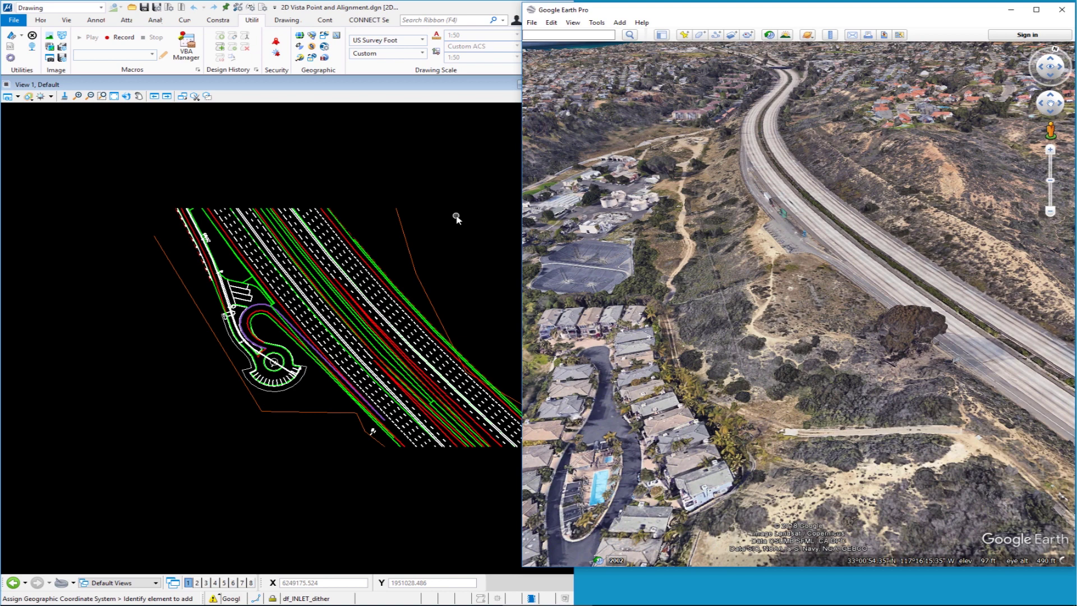
# Switch to MicroStation and open 3D Vista Point.dgn from the YouTube_Video folder.
pyautogui.click(445, 93)
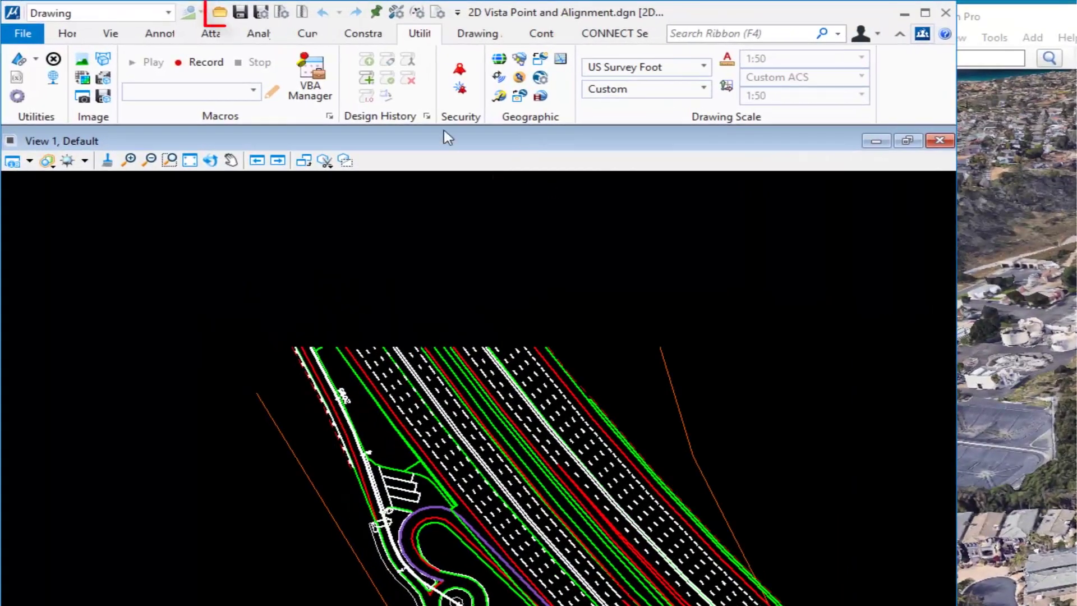
pyautogui.click(220, 12)
pyautogui.click(497, 422)
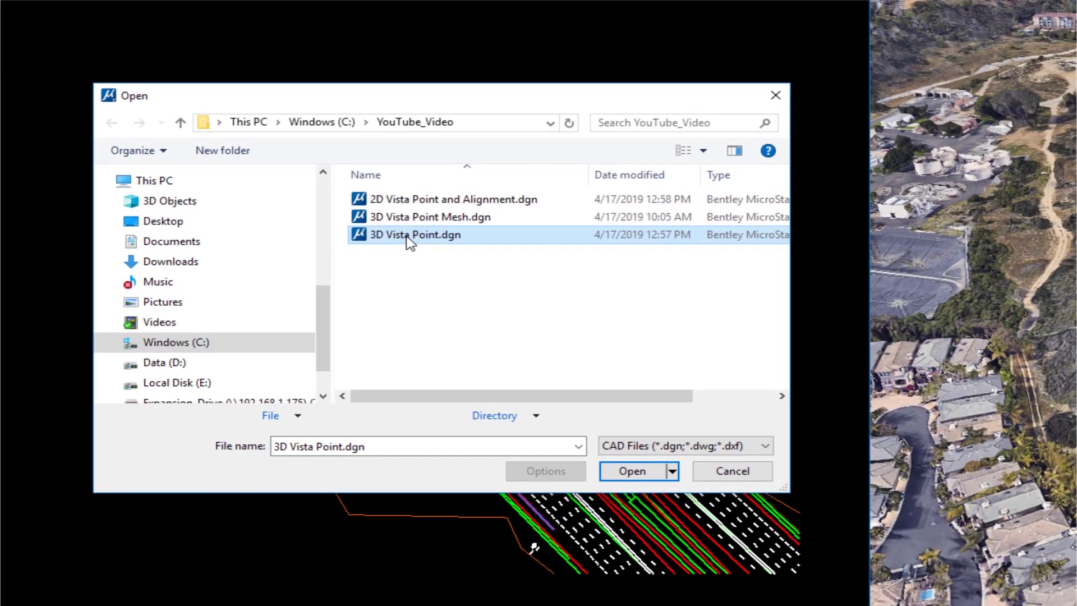
pyautogui.click(646, 476)
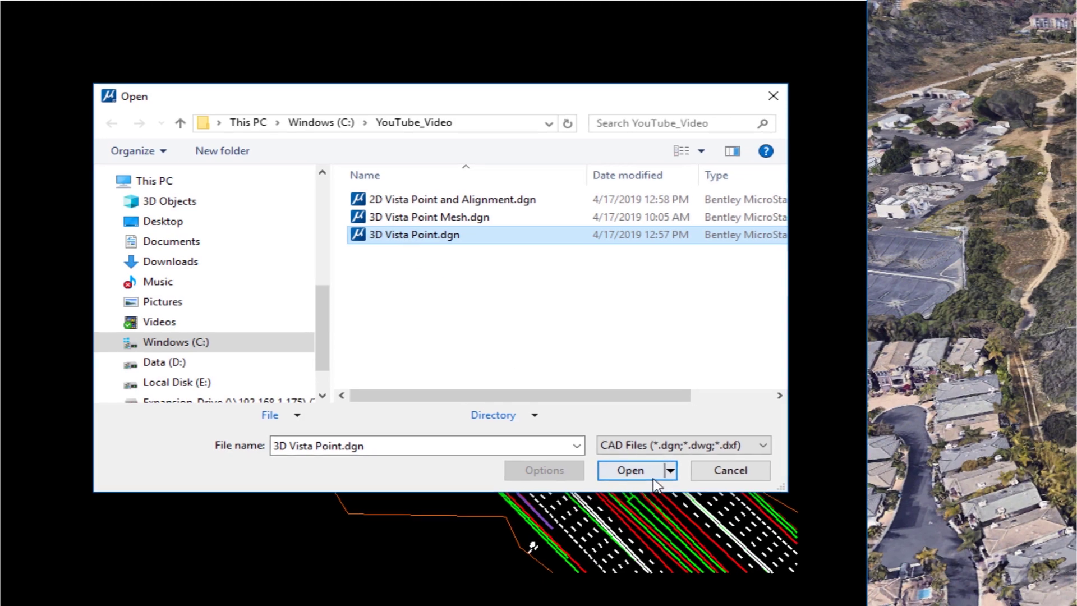
pyautogui.click(525, 423)
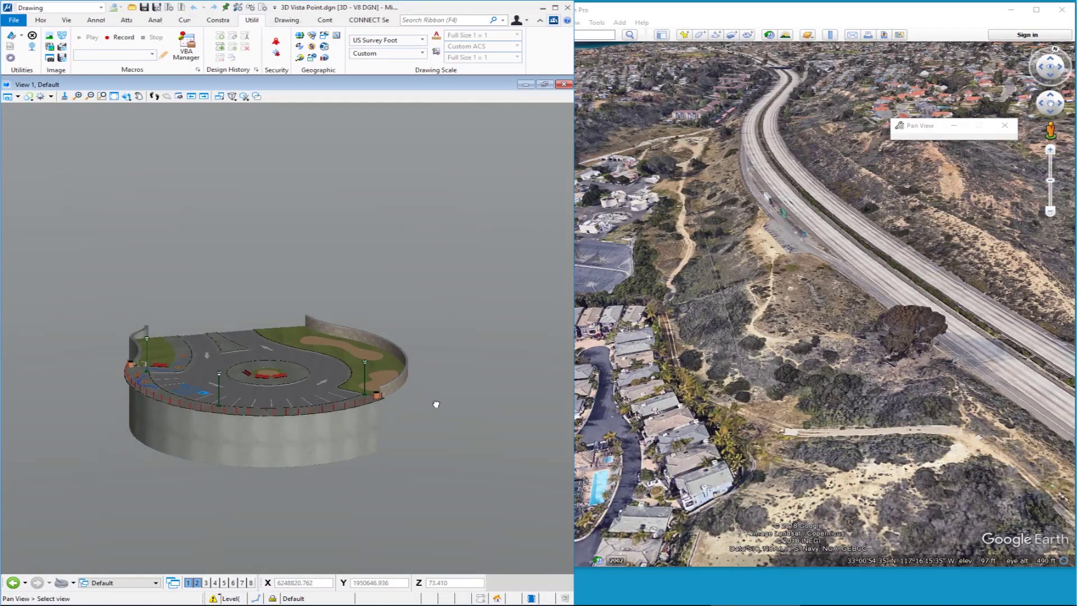
pyautogui.rightClick(451, 369)
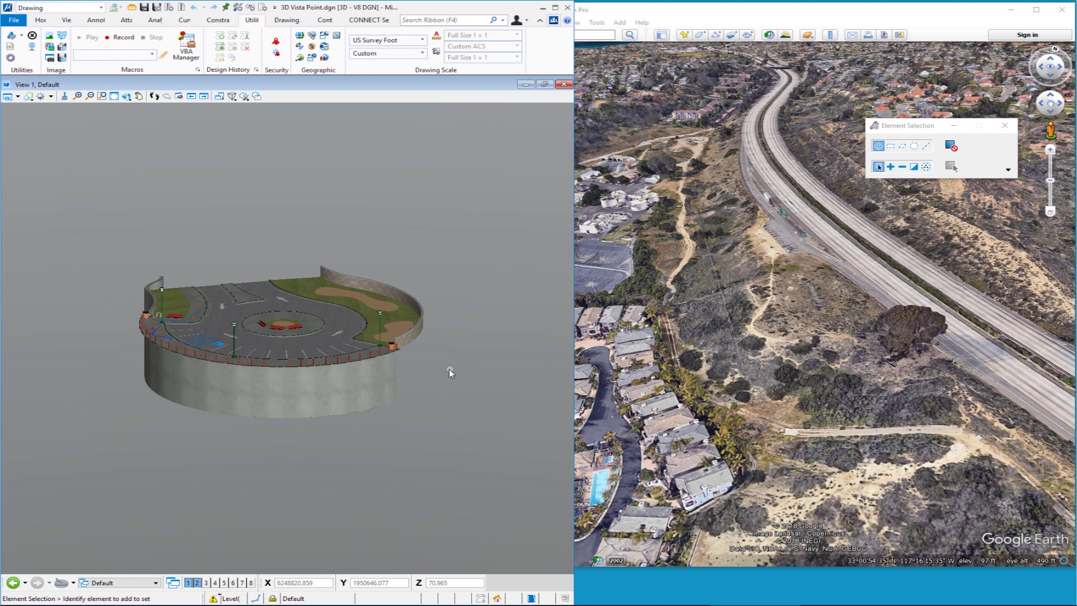
# Check which geographic coordinate system is assigned to the 3D vista point model.
pyautogui.keyDown('shift'); pyautogui.moveTo(449, 369); pyautogui.dragTo(277, 412, button='middle'); pyautogui.keyUp('shift')
pyautogui.rightClick(278, 414)
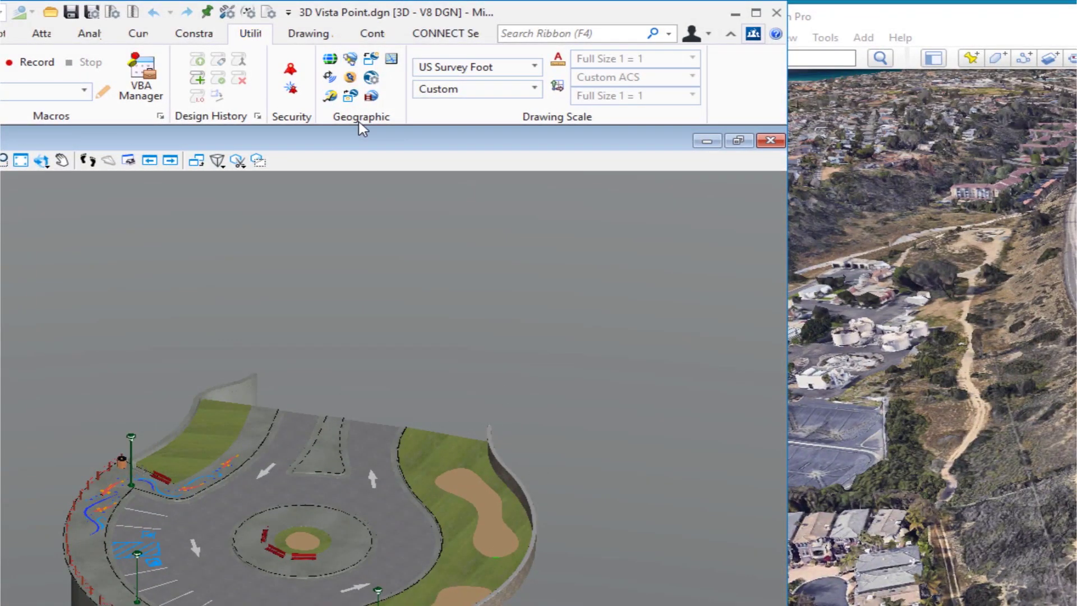
pyautogui.click(333, 60)
pyautogui.moveTo(724, 201); pyautogui.dragTo(432, 198)
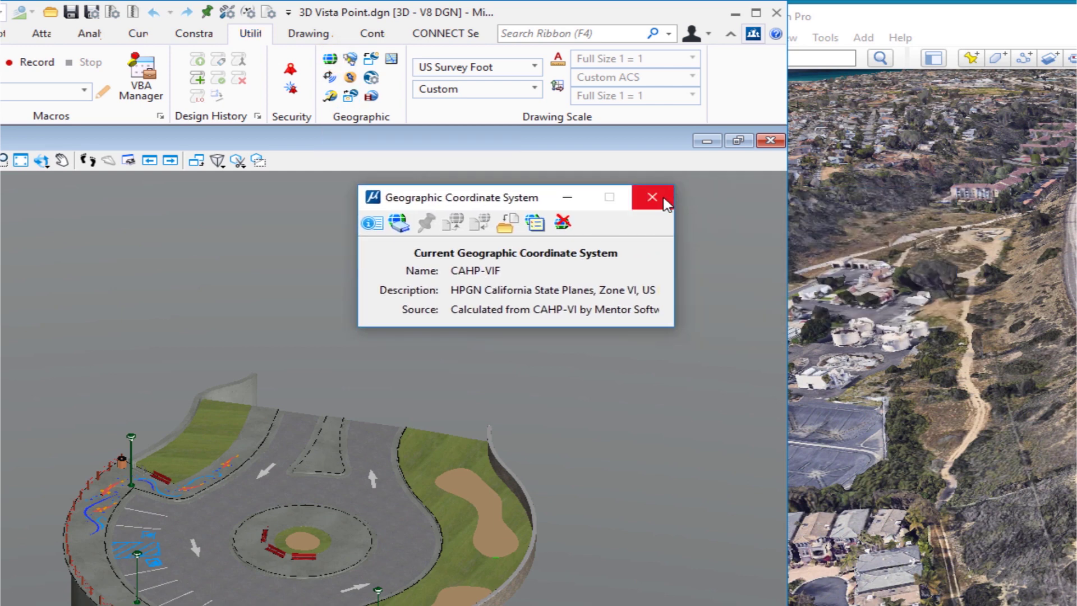
pyautogui.click(653, 197)
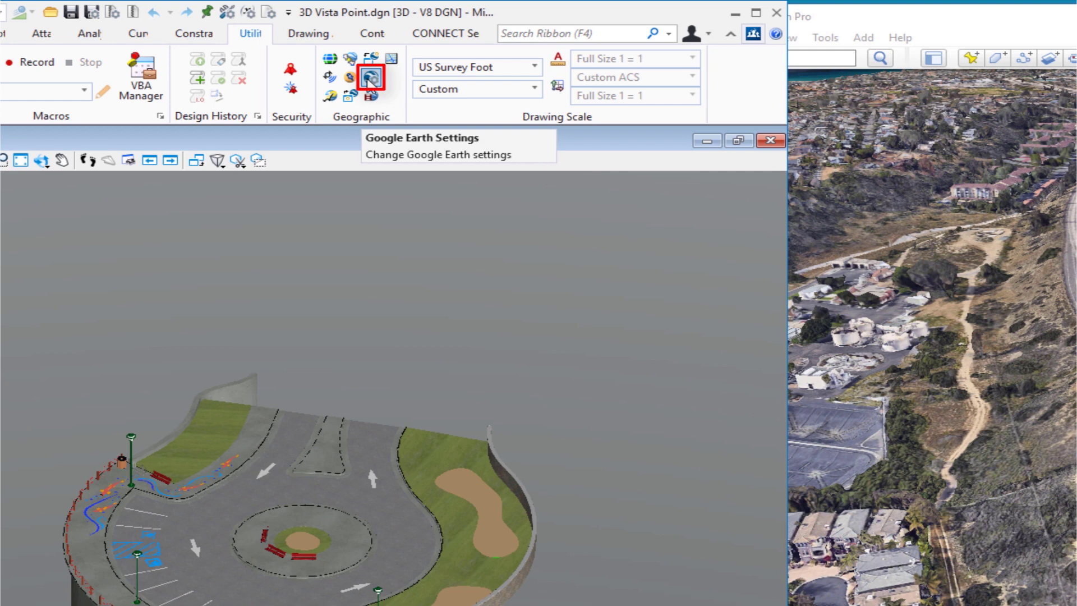
# Configure the Google Earth export settings with the KML and Collada format and Absolute altitude mode.
pyautogui.click(370, 82)
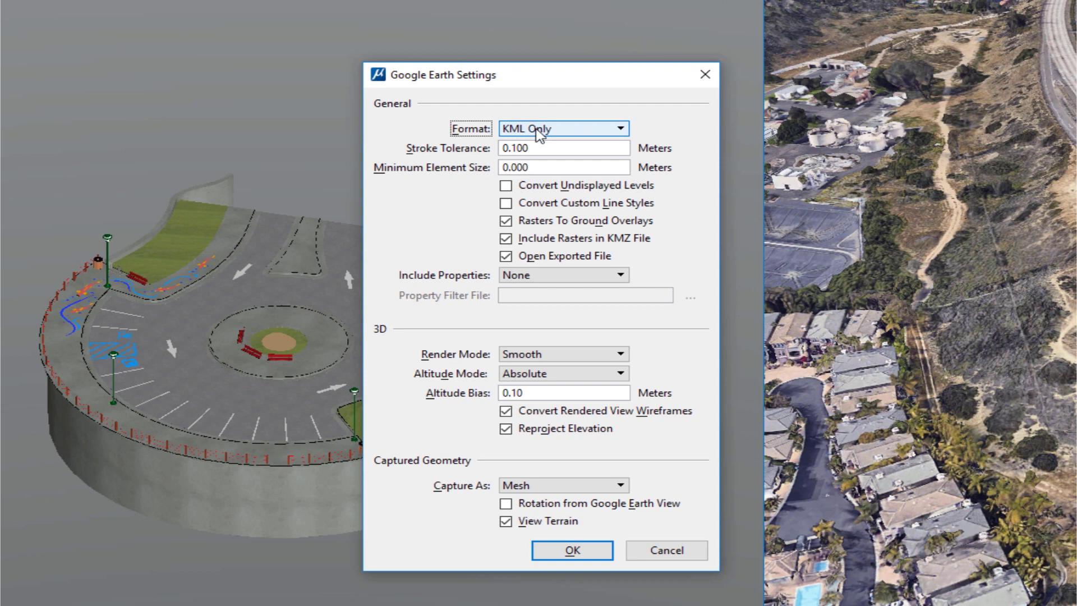
pyautogui.click(538, 133)
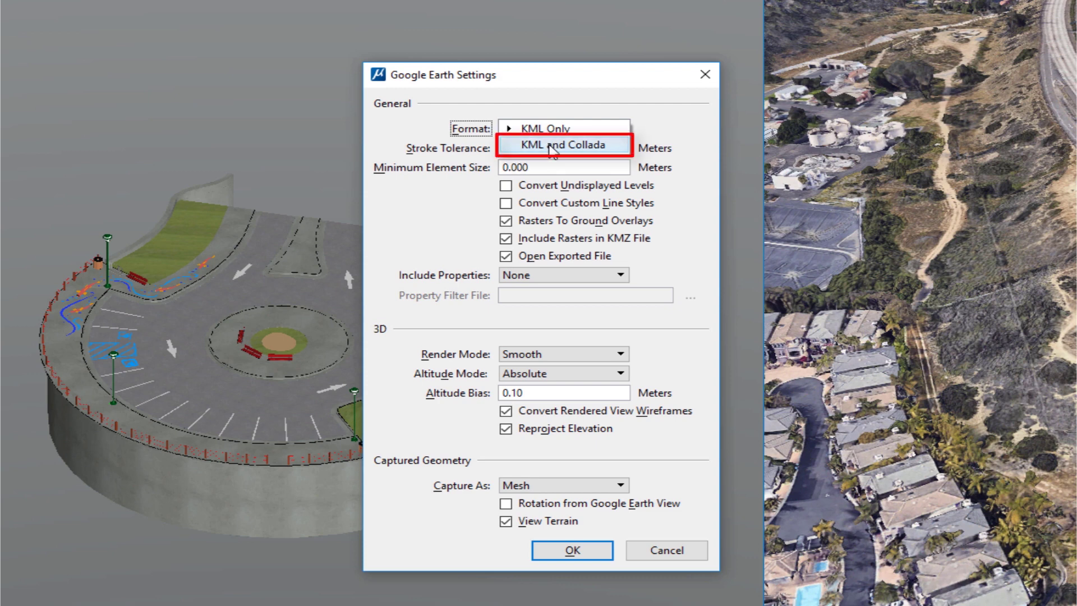
pyautogui.click(553, 145)
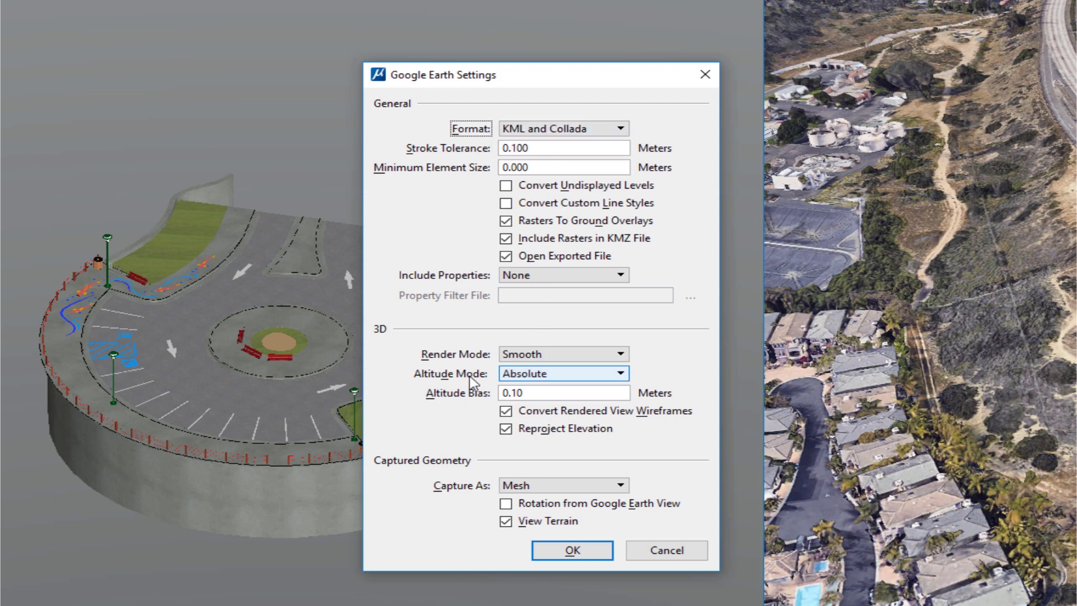
pyautogui.click(540, 381)
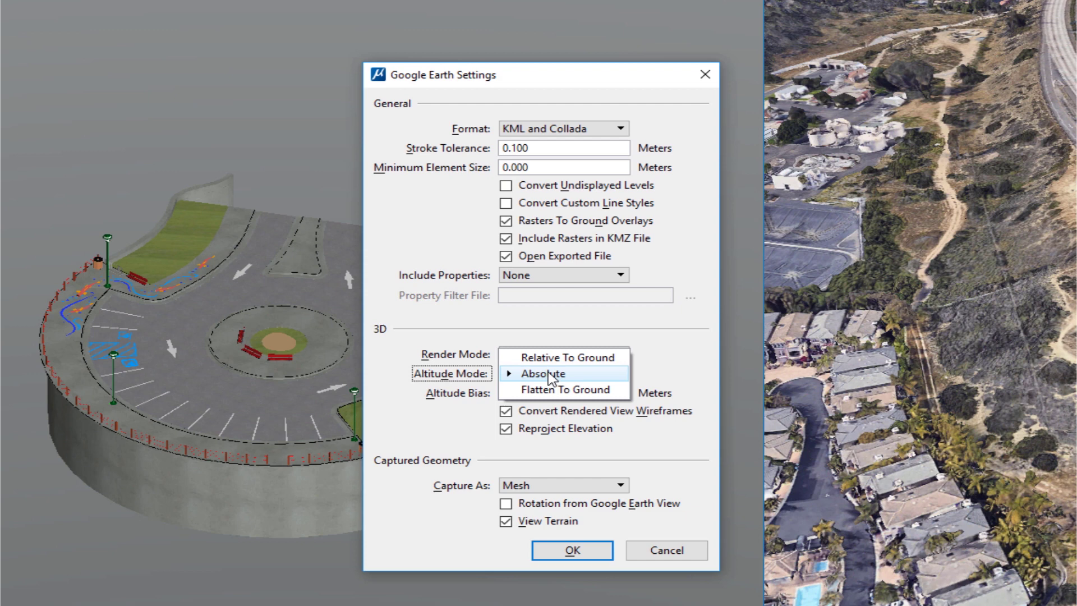
pyautogui.click(548, 375)
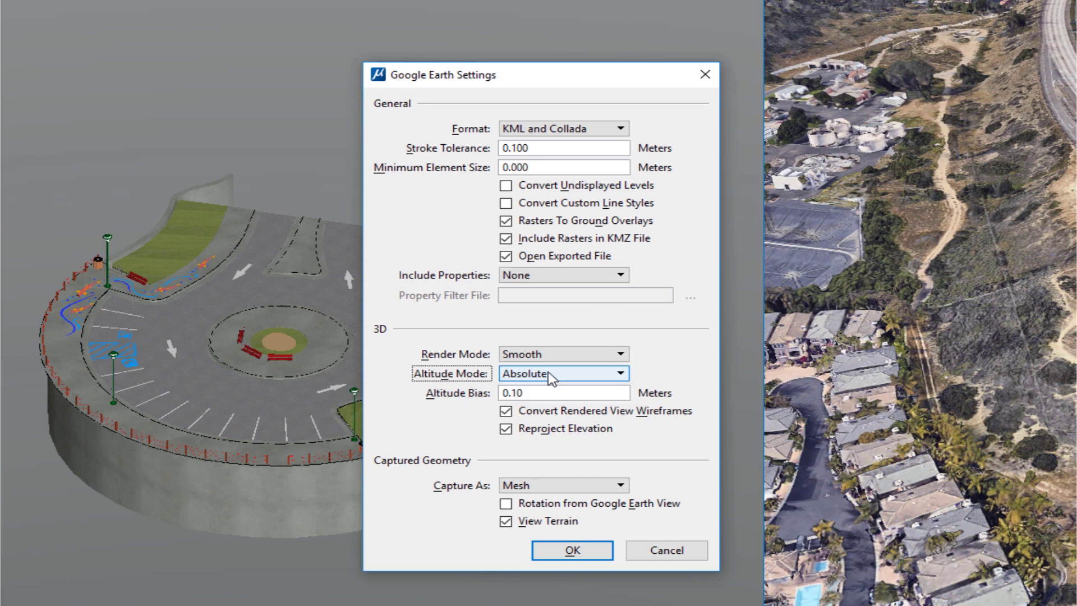
pyautogui.click(570, 552)
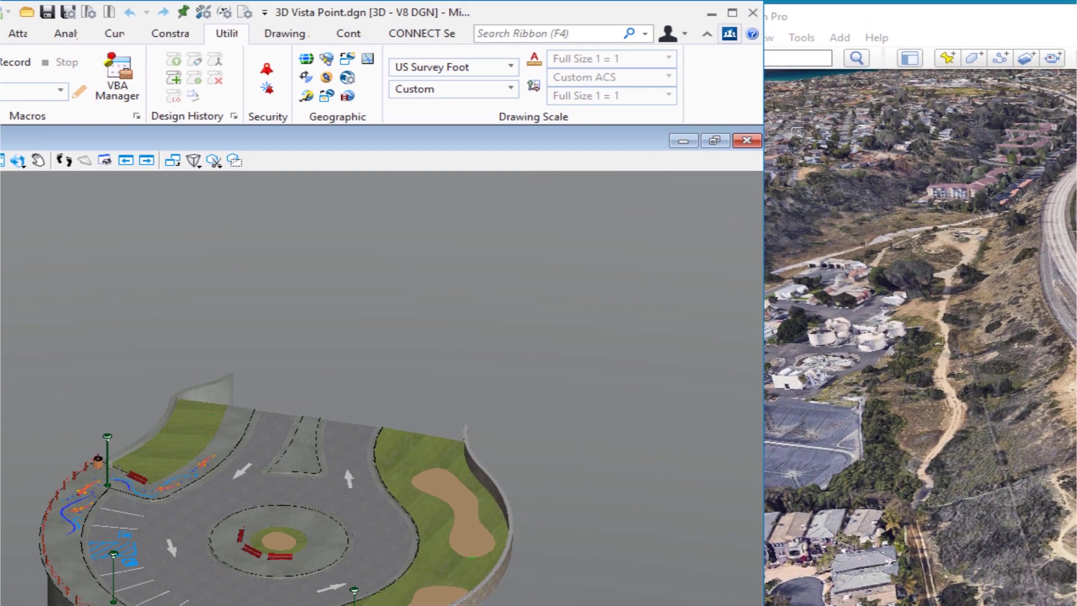
# Export the 3D design to Google Earth as 3D Vista Point.kmz in the YouTube_Video folder and inspect it there from several angles.
pyautogui.click(306, 99)
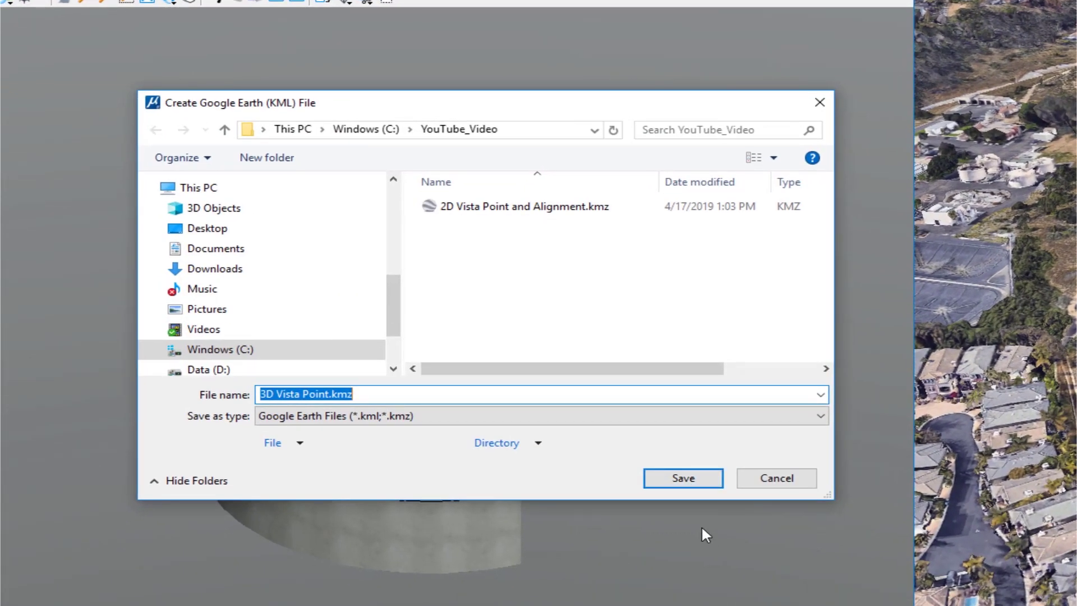
pyautogui.click(688, 485)
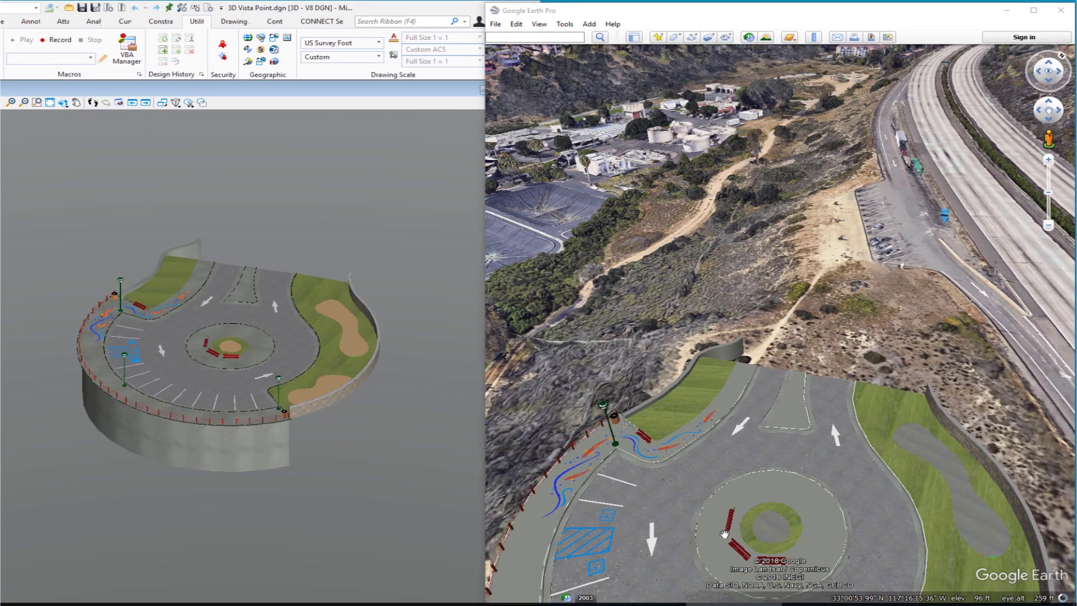
pyautogui.moveTo(751, 520); pyautogui.dragTo(791, 326)
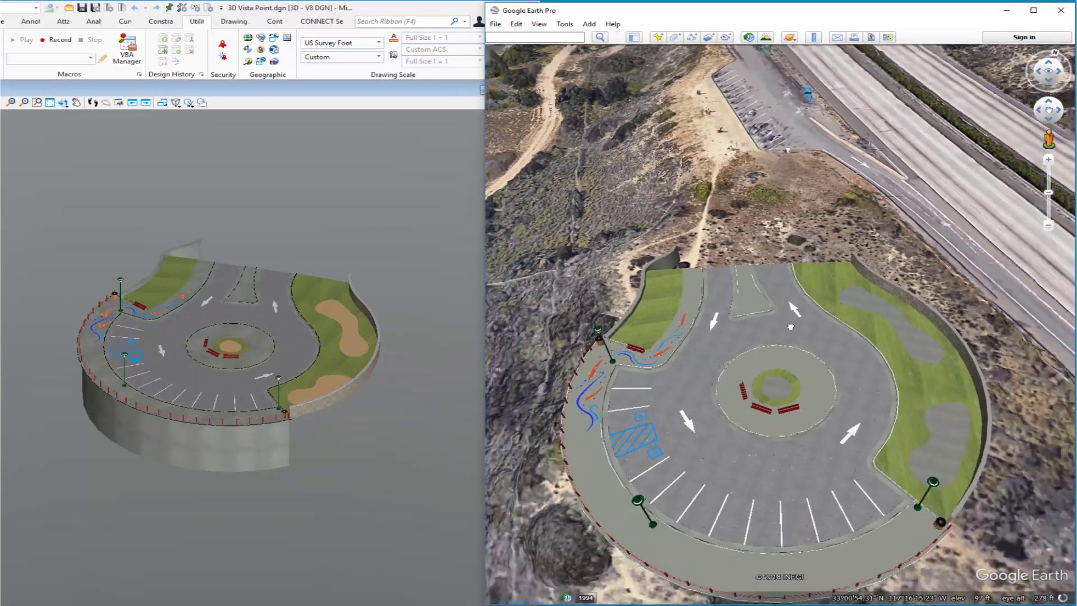
pyautogui.scroll(-2, 790, 327)
pyautogui.moveTo(808, 280); pyautogui.dragTo(1047, 429, button='middle')
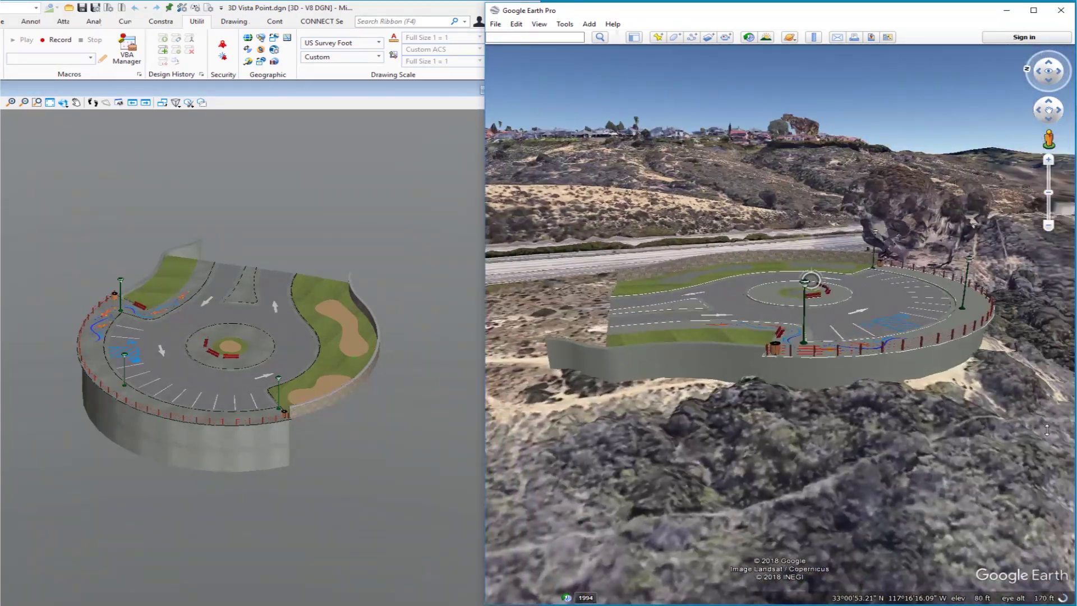
pyautogui.moveTo(723, 348); pyautogui.dragTo(688, 334, button='middle')
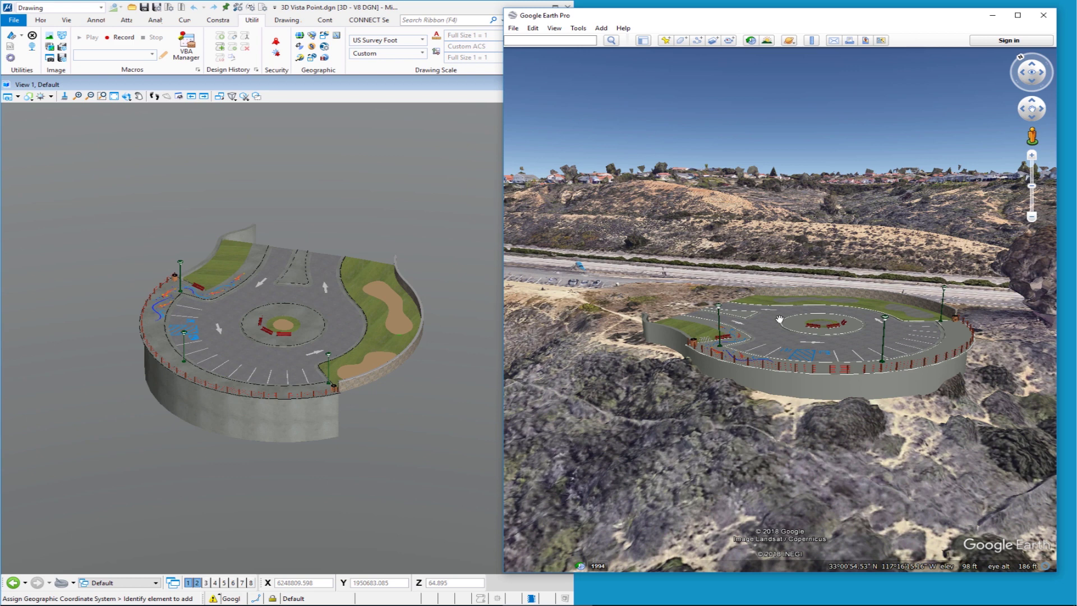
# Close Google Earth without saving its temporary places, then enlarge MicroStation to full screen with the vista point centred.
pyautogui.click(1044, 15)
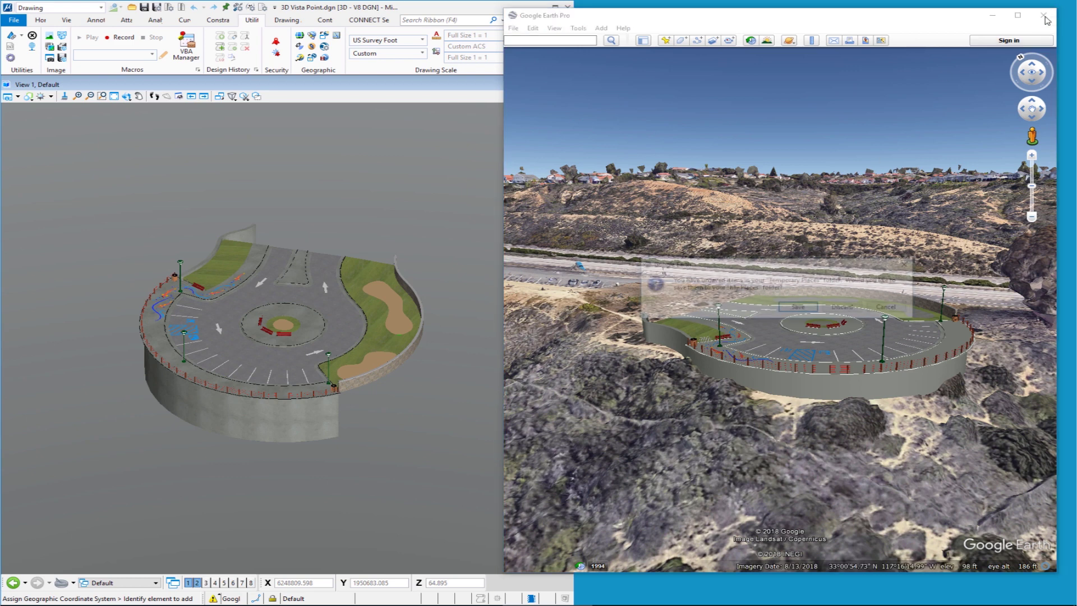
pyautogui.click(854, 311)
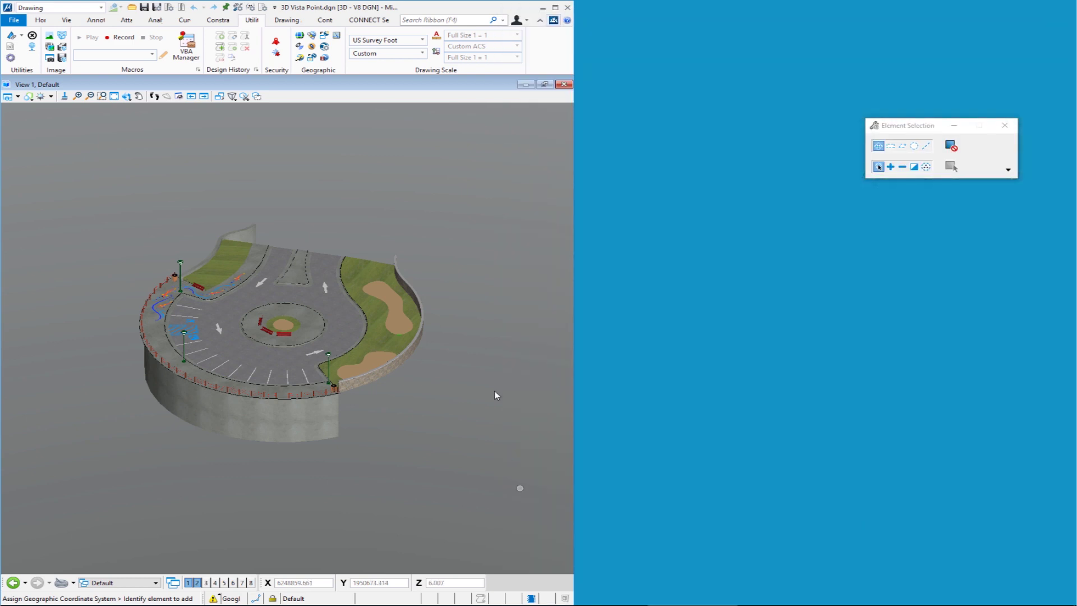
pyautogui.click(555, 8)
pyautogui.moveTo(429, 358); pyautogui.dragTo(627, 350, button='middle')
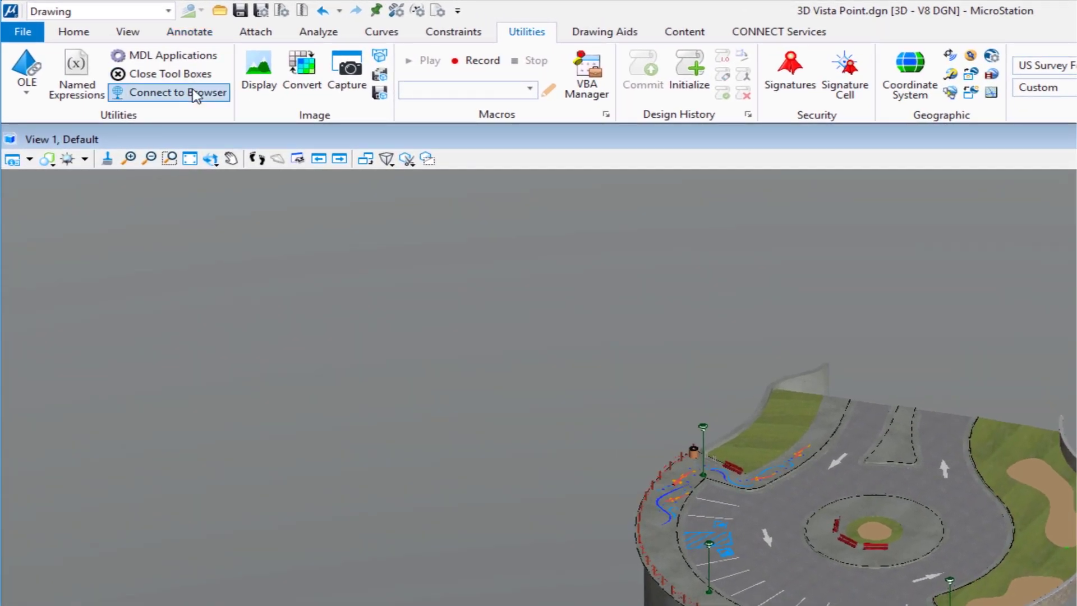
# Turn on the display of the attached 3D Vista Point Mesh.dgn reference and close the references list.
pyautogui.click(83, 35)
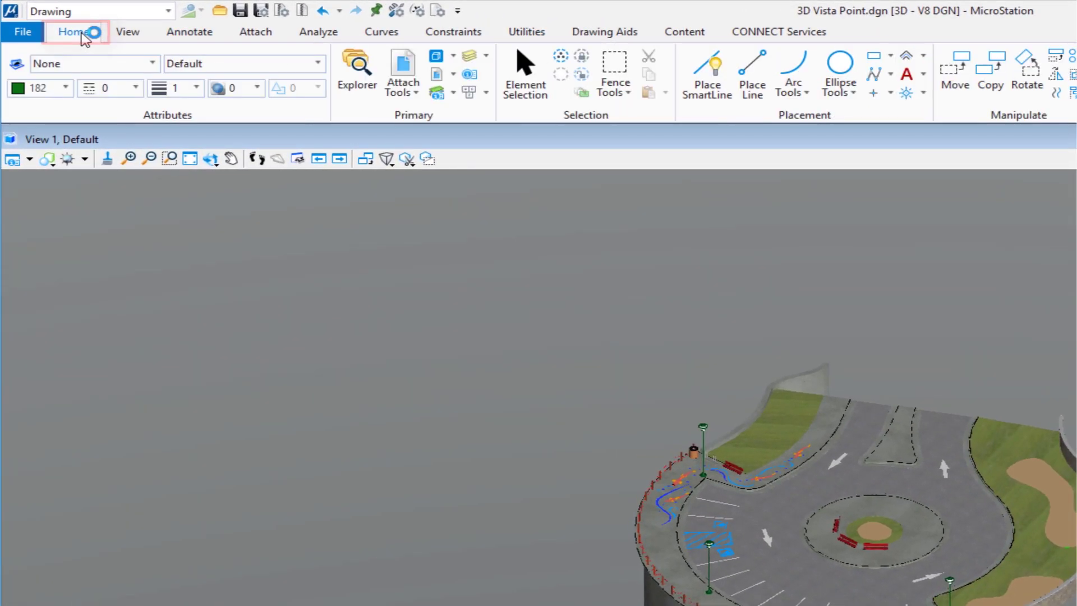
pyautogui.click(402, 70)
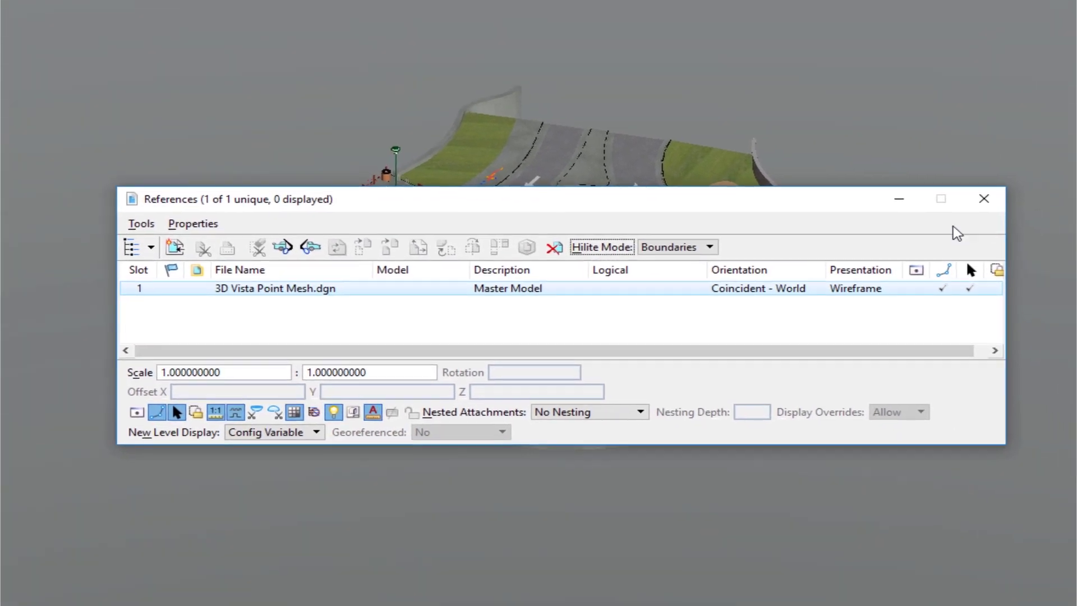
pyautogui.click(920, 290)
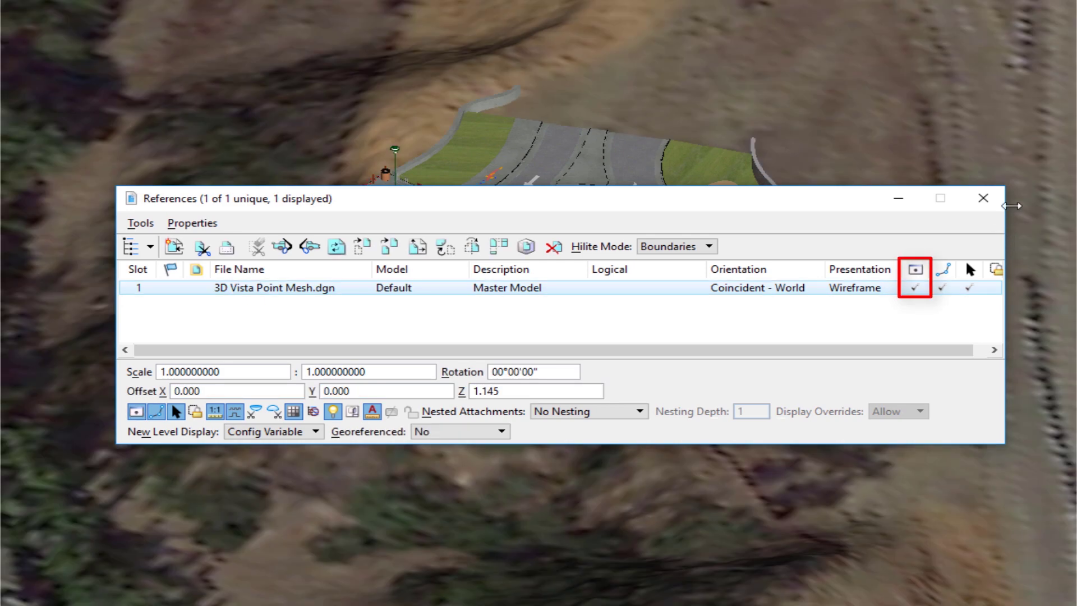
pyautogui.click(983, 198)
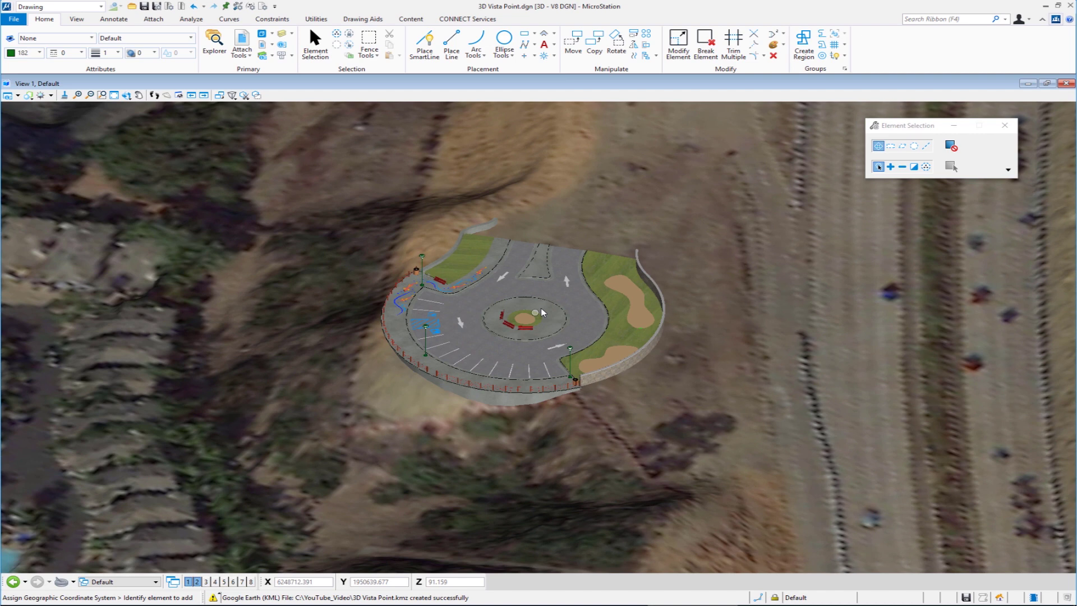
# Rotate and zoom the 3D view to examine how the vista point sits on the surrounding terrain mesh.
pyautogui.rightClick(541, 312)
pyautogui.click(528, 292)
pyautogui.keyDown('shift'); pyautogui.moveTo(525, 227); pyautogui.dragTo(517, 316, button='middle'); pyautogui.keyUp('shift')
pyautogui.scroll(6, 517, 316)
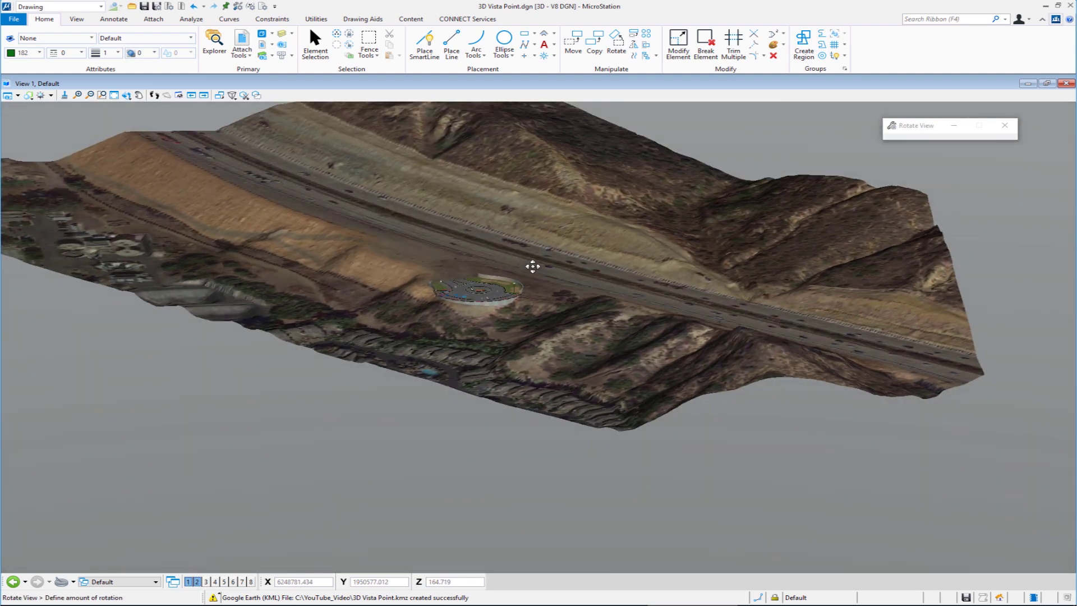
pyautogui.keyDown('shift'); pyautogui.moveTo(533, 267); pyautogui.dragTo(506, 259, button='middle'); pyautogui.keyUp('shift')
pyautogui.rightClick(499, 299)
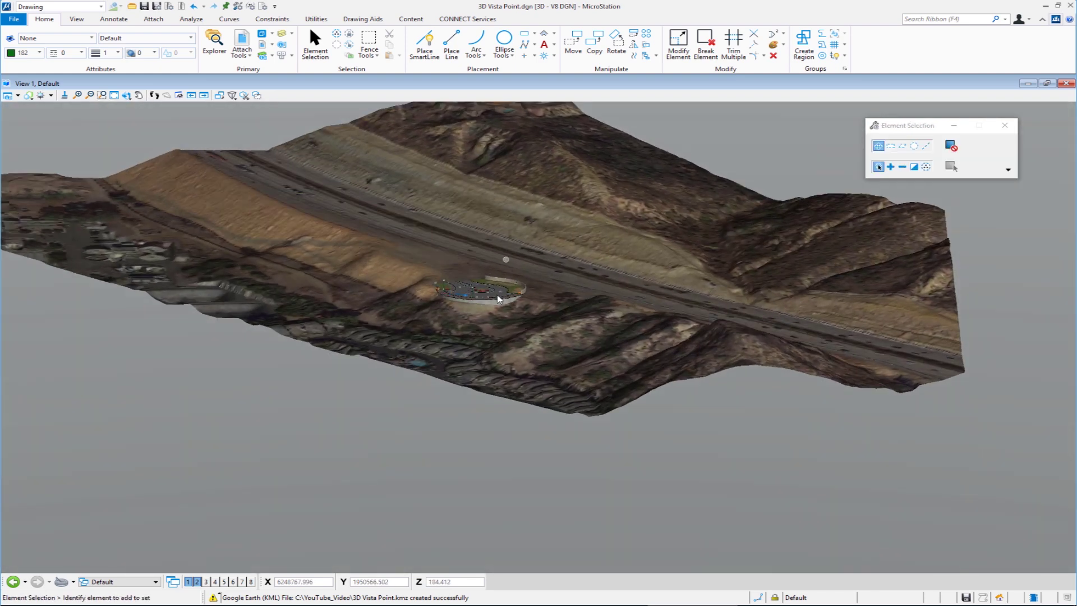
pyautogui.moveTo(499, 299)
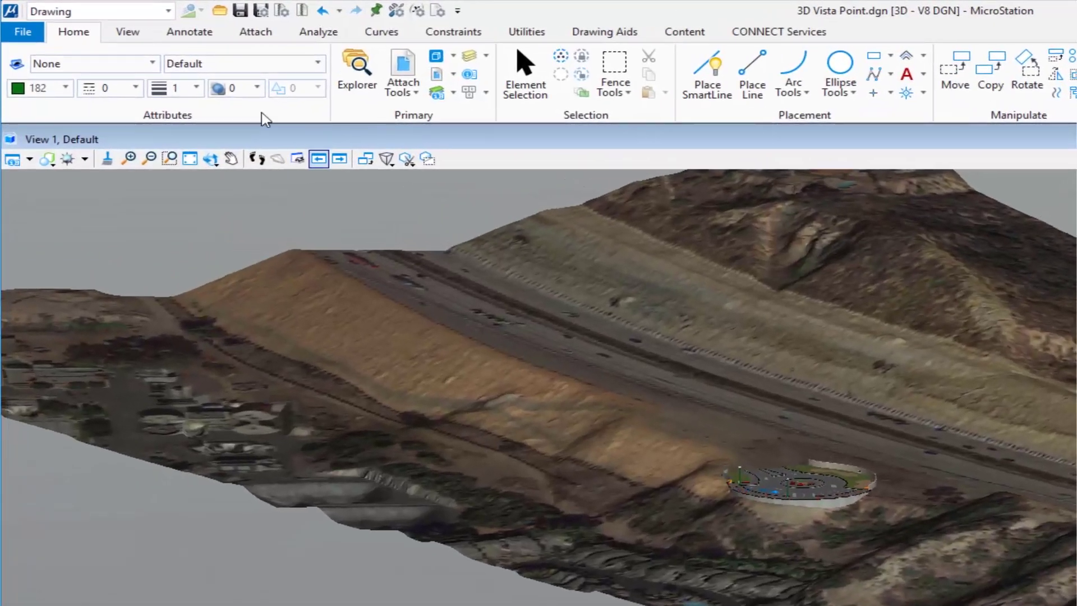
# Switch to the Visualization workflow, export the model with its terrain to LumenRT, and maximize the LumenRT scene.
pyautogui.click(107, 11)
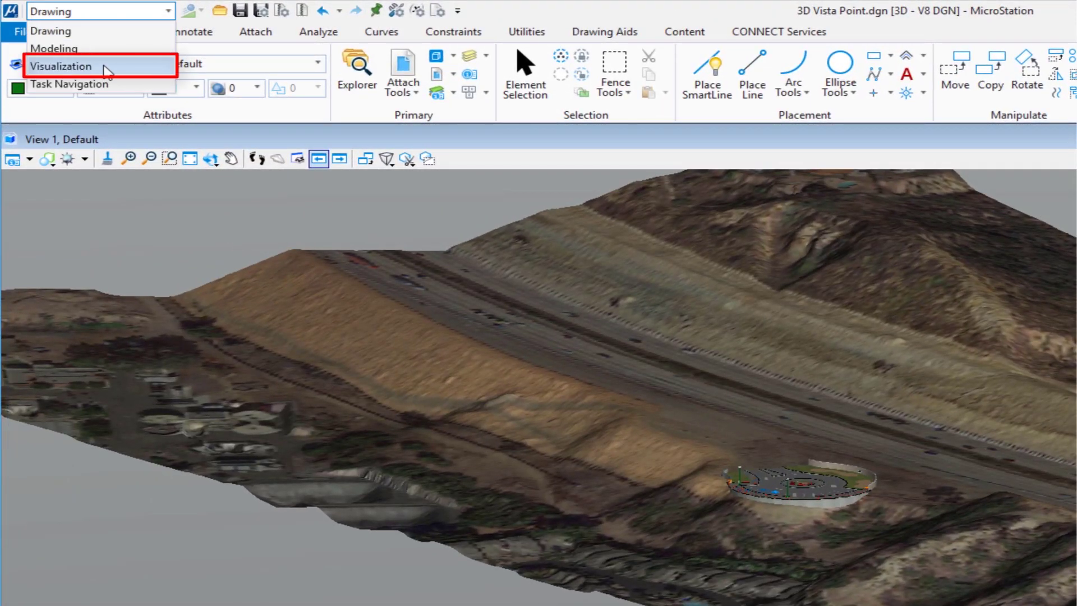
pyautogui.click(107, 68)
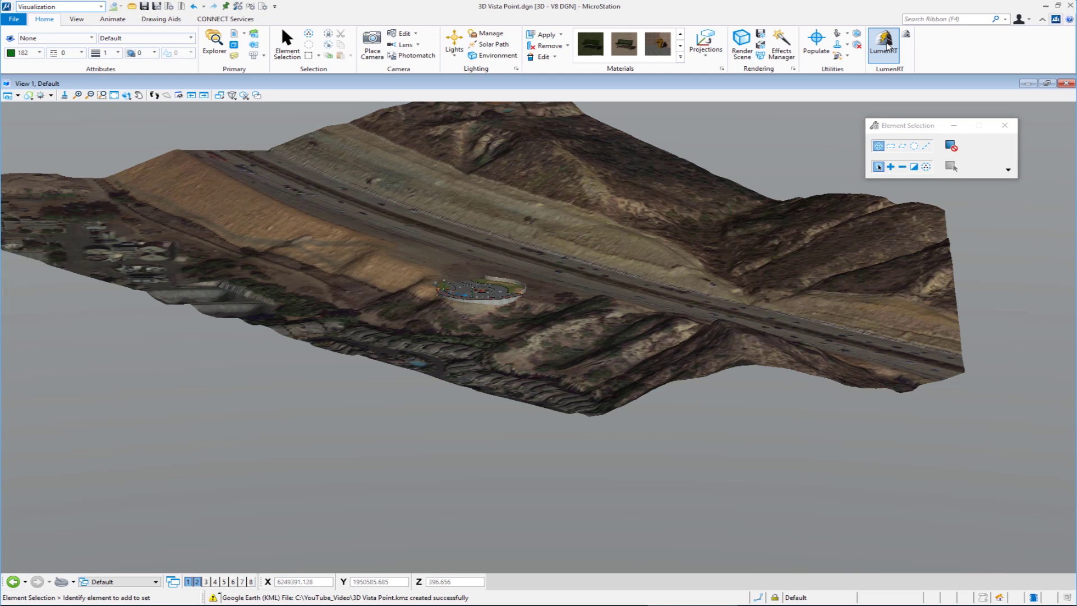
pyautogui.click(885, 43)
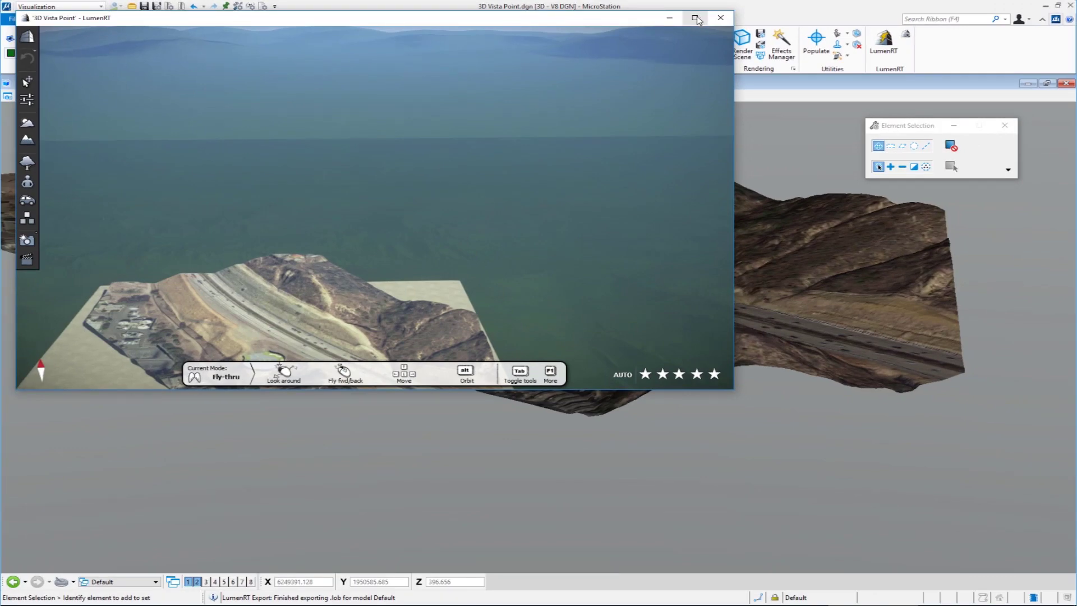
pyautogui.click(696, 18)
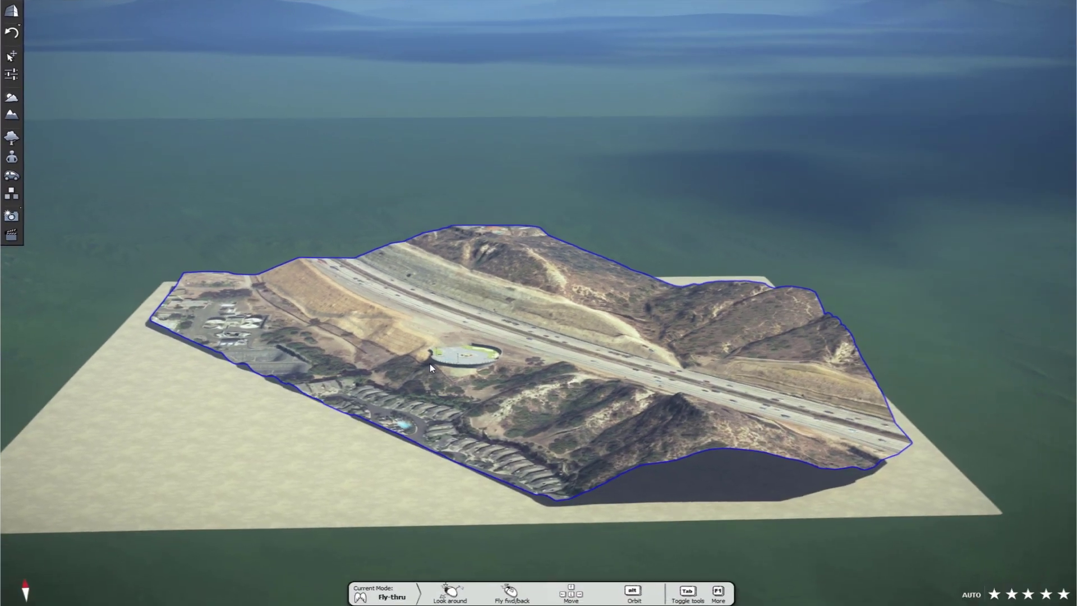
# Fly in close to the vista point in the LumenRT scene and orbit to examine its parking area and railing.
pyautogui.scroll(5, 428, 366)
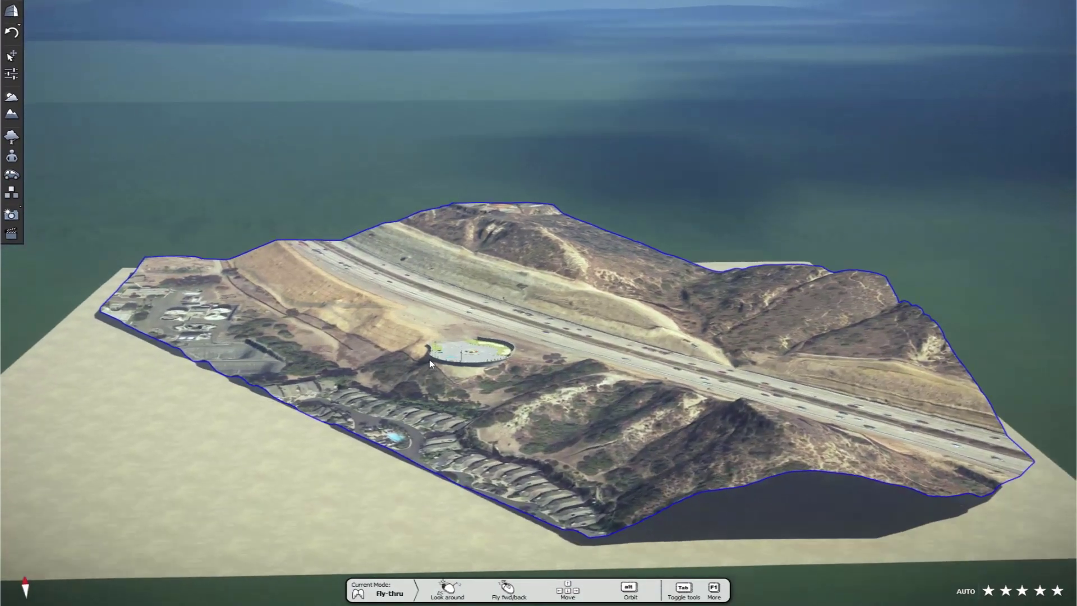
pyautogui.scroll(10, 434, 362)
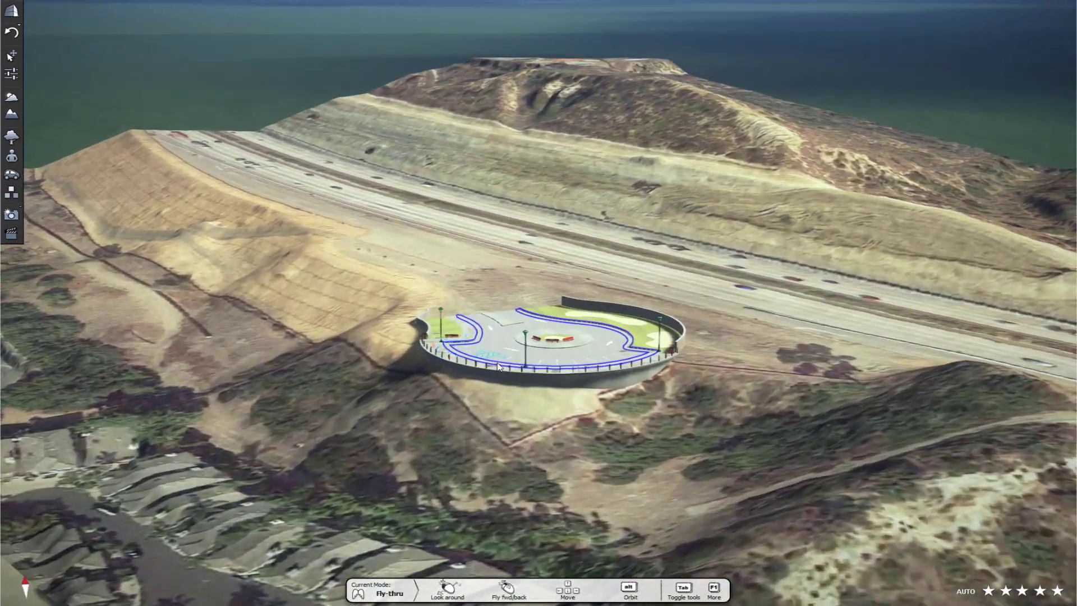
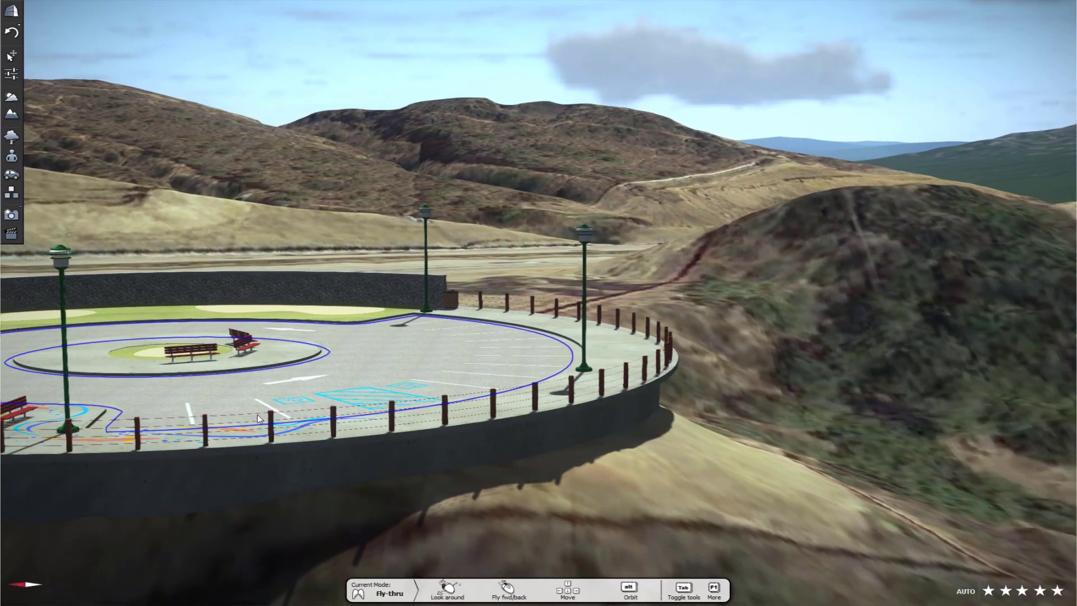
pyautogui.press('alt')
pyautogui.keyDown('alt'); pyautogui.moveTo(537, 303); pyautogui.dragTo(735, 370); pyautogui.keyUp('alt')
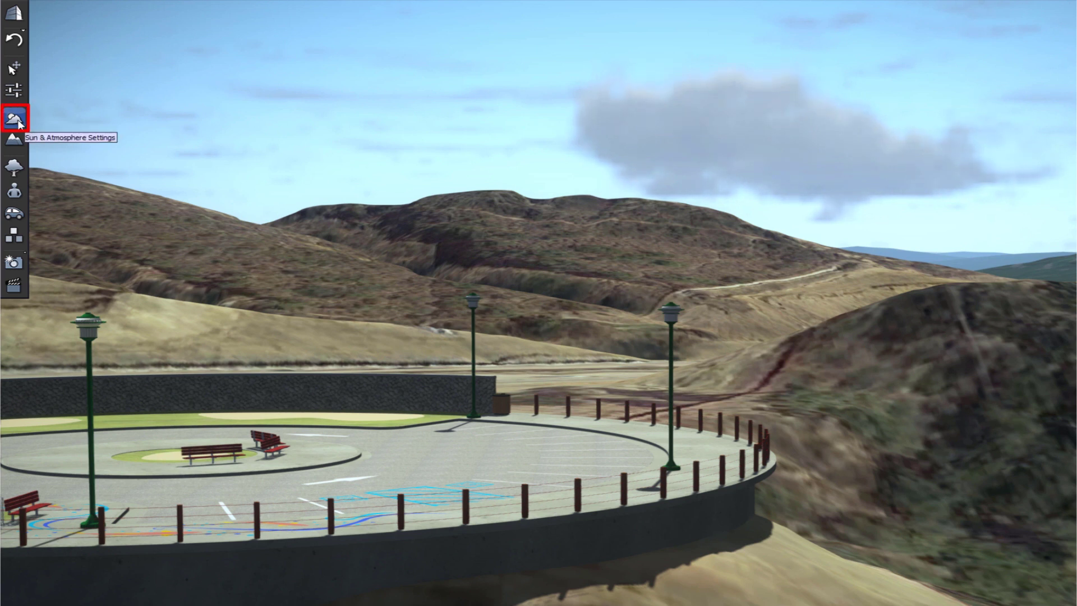
# Set the sun position's time to 5:24 PM and adjust the weather towards blue sky and fully clear.
pyautogui.click(18, 121)
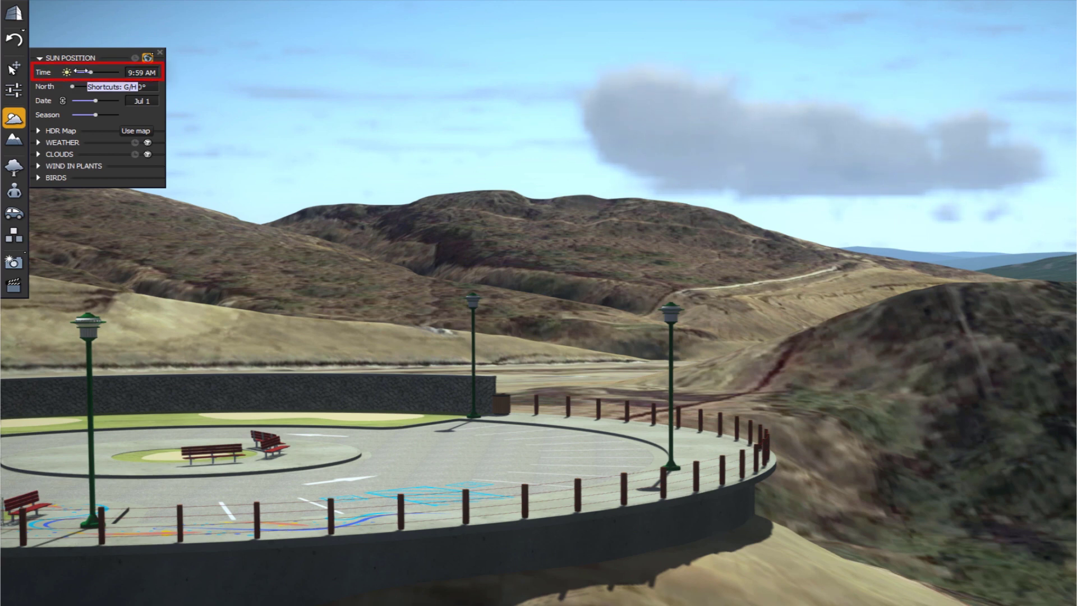
pyautogui.moveTo(84, 73); pyautogui.dragTo(101, 79)
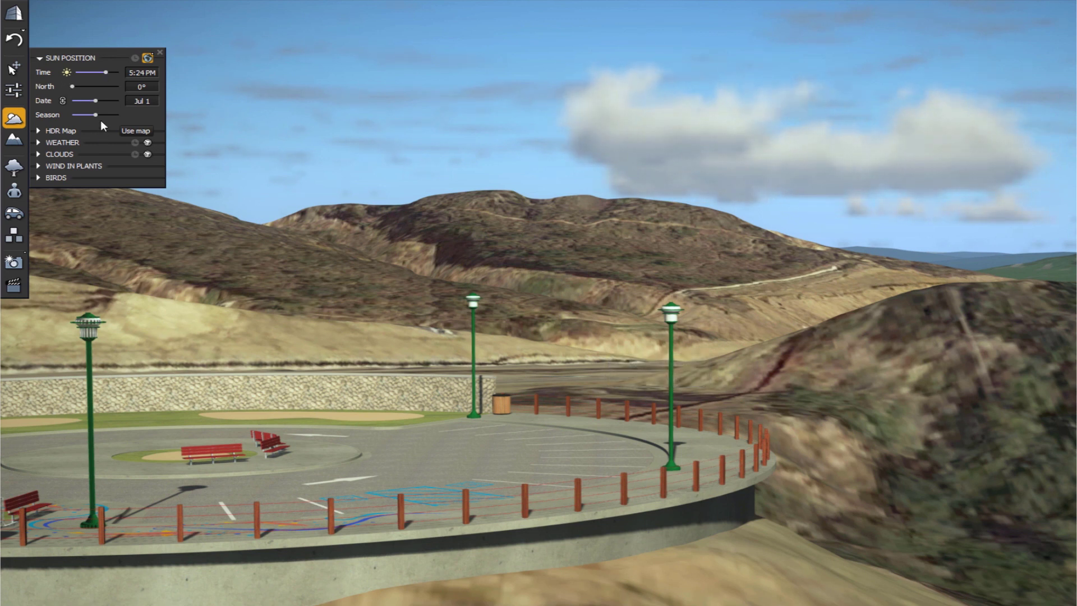
pyautogui.click(40, 142)
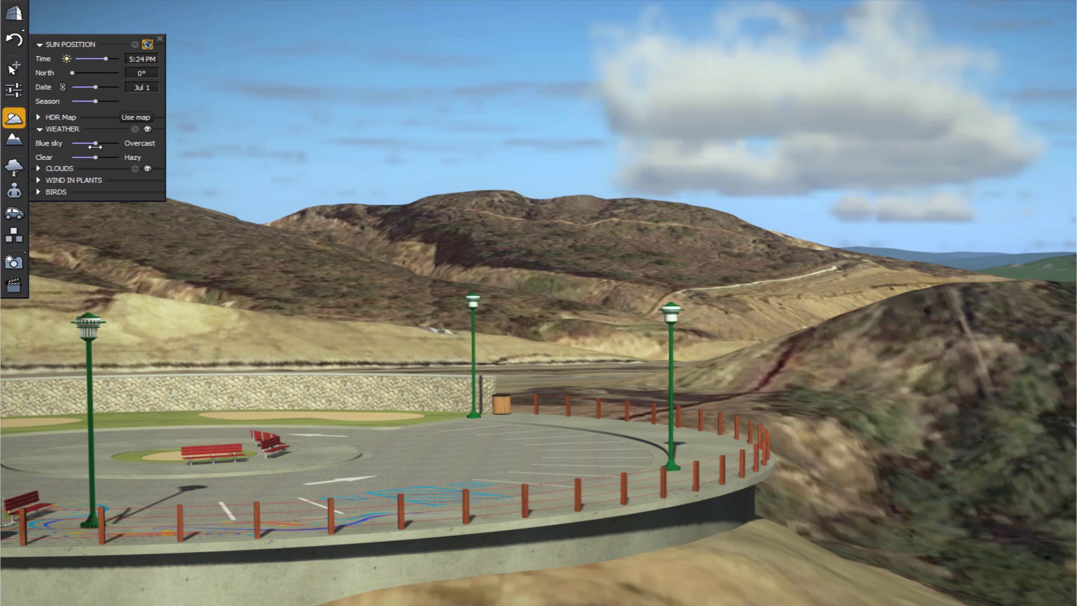
pyautogui.moveTo(94, 146); pyautogui.dragTo(86, 145)
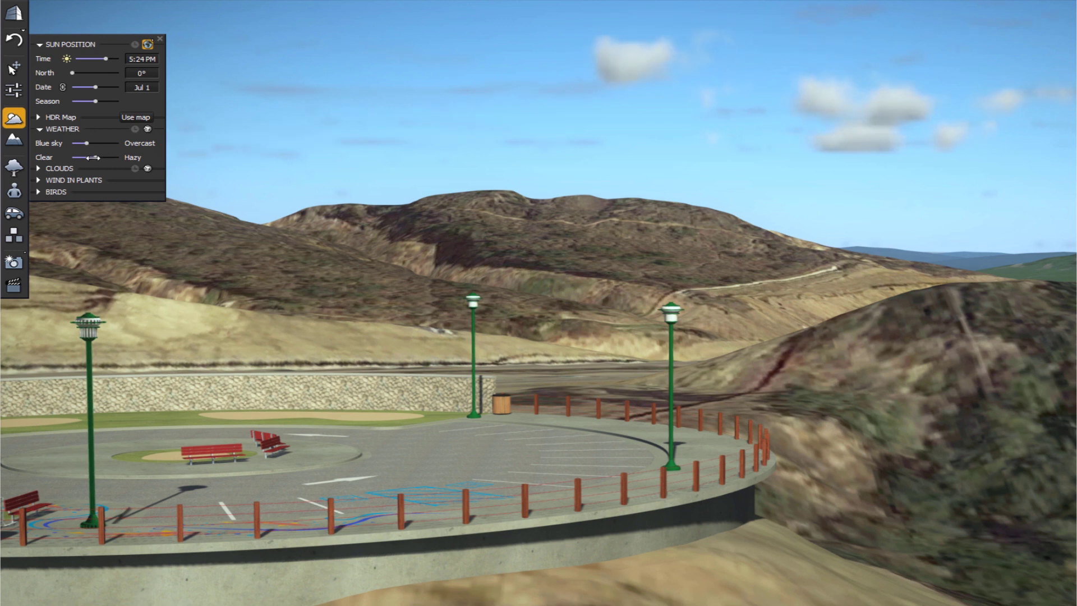
pyautogui.moveTo(93, 158); pyautogui.dragTo(78, 158)
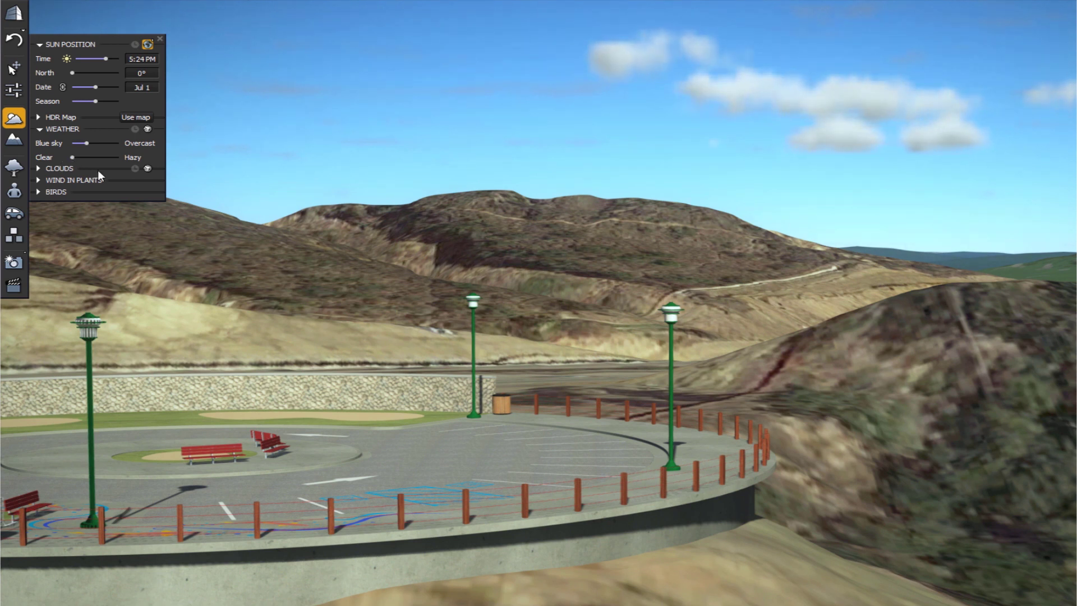
# Slow the clouds to about a third of full speed and populate the sky with a moderate number of birds.
pyautogui.click(38, 168)
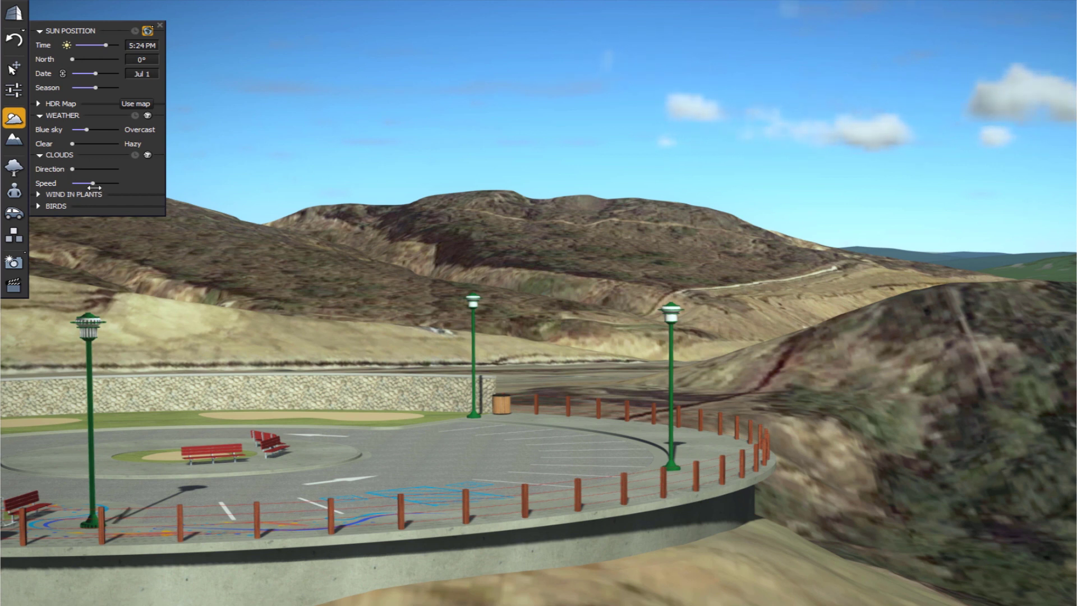
pyautogui.moveTo(97, 187); pyautogui.dragTo(105, 189)
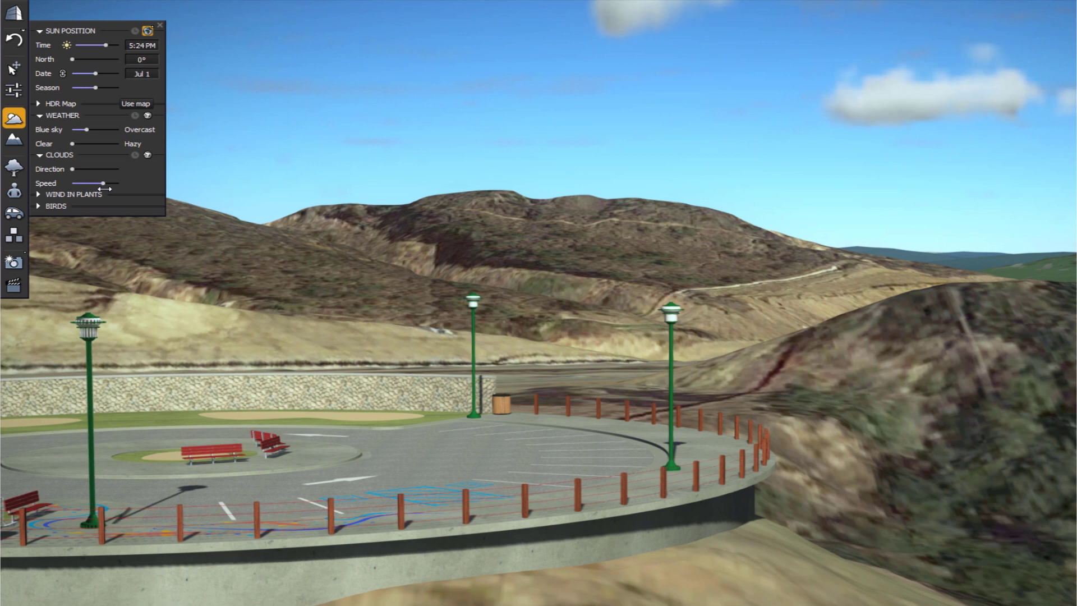
pyautogui.moveTo(105, 189); pyautogui.dragTo(86, 183)
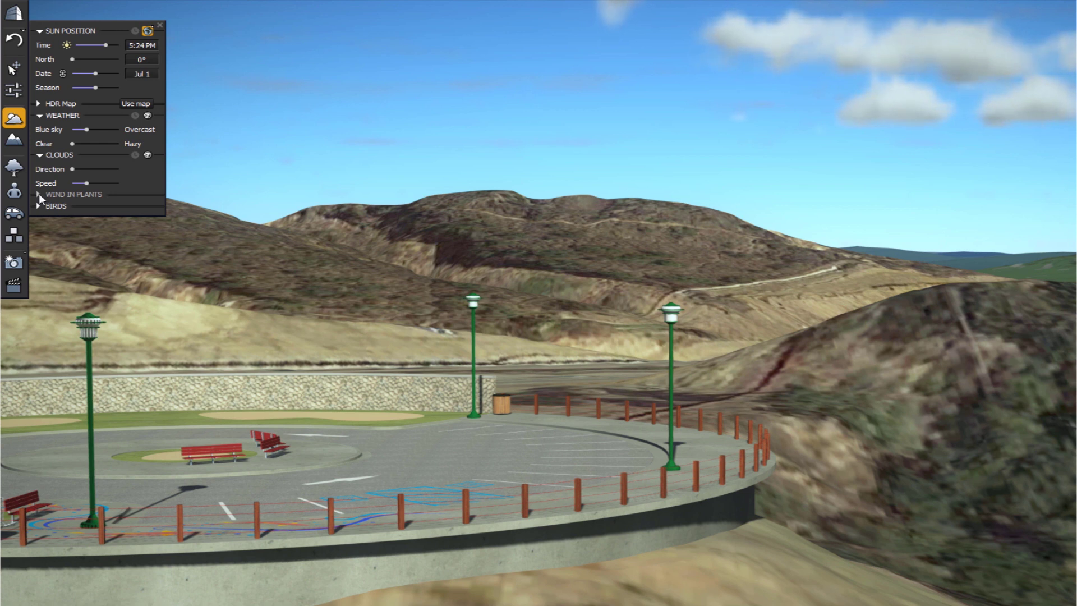
pyautogui.click(39, 194)
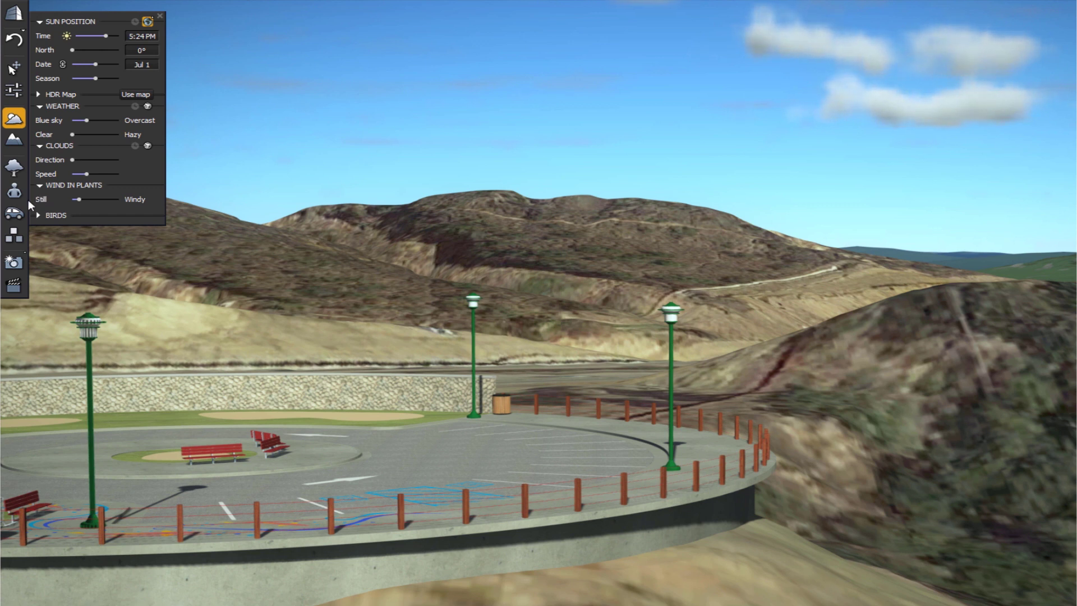
pyautogui.click(37, 216)
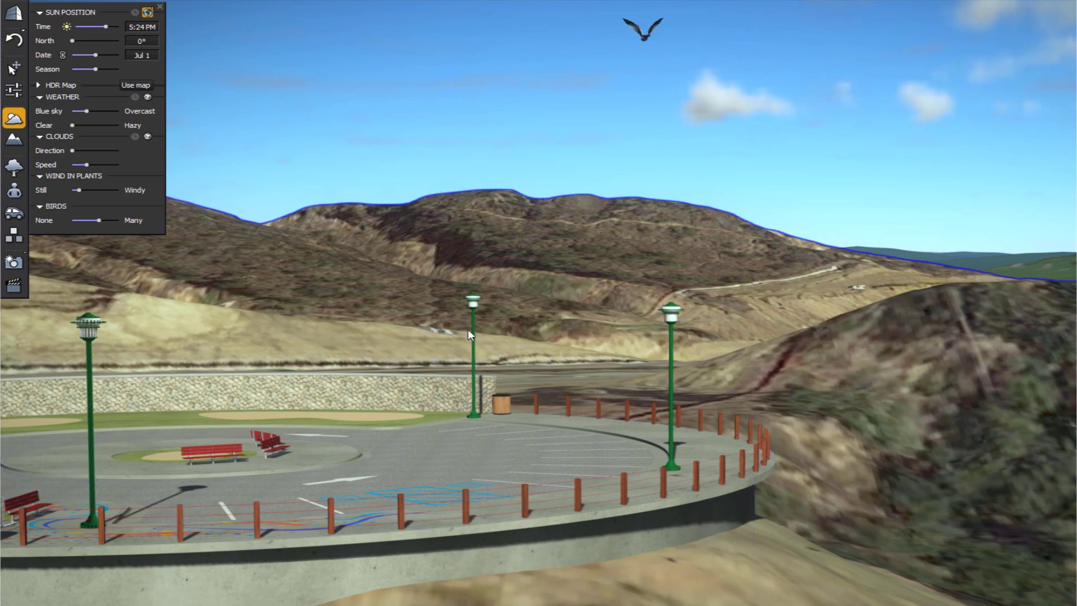
# Choose the Date Palm from the palm plants and turn on adding multiple items.
pyautogui.click(14, 167)
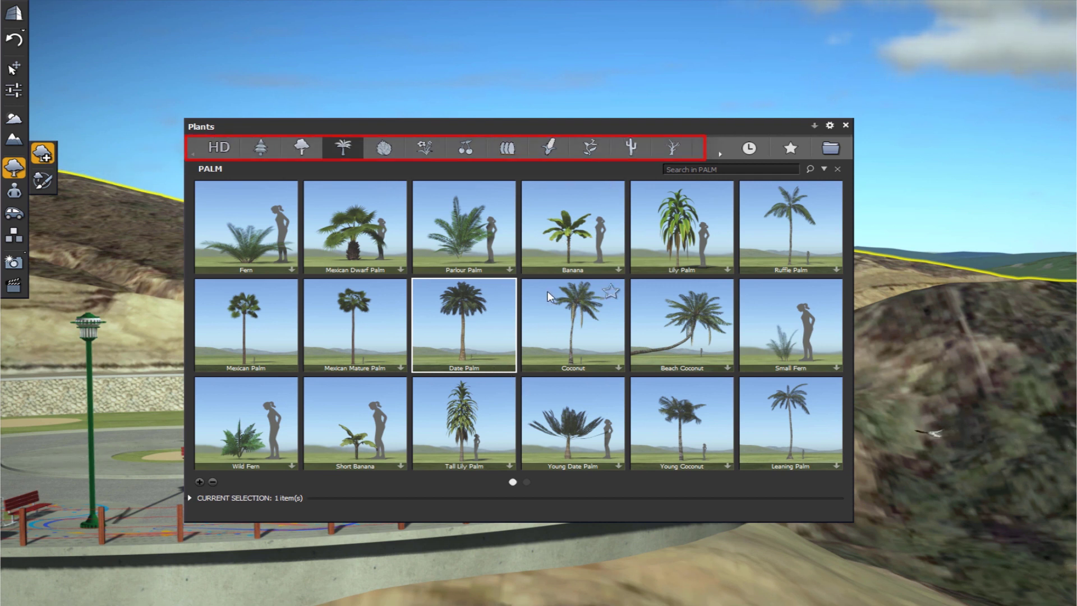
pyautogui.click(481, 343)
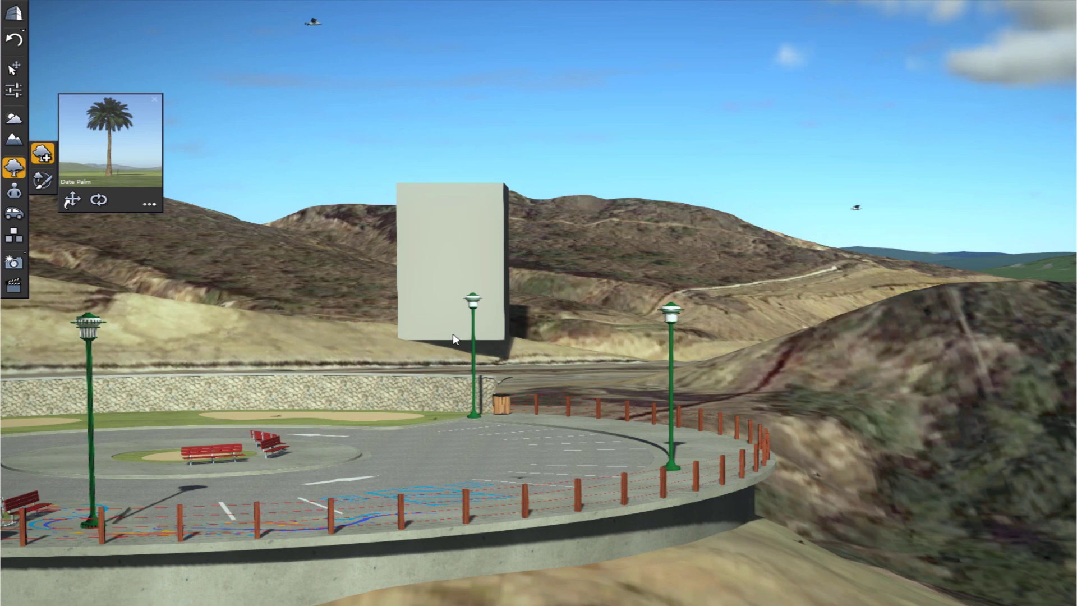
pyautogui.click(452, 333)
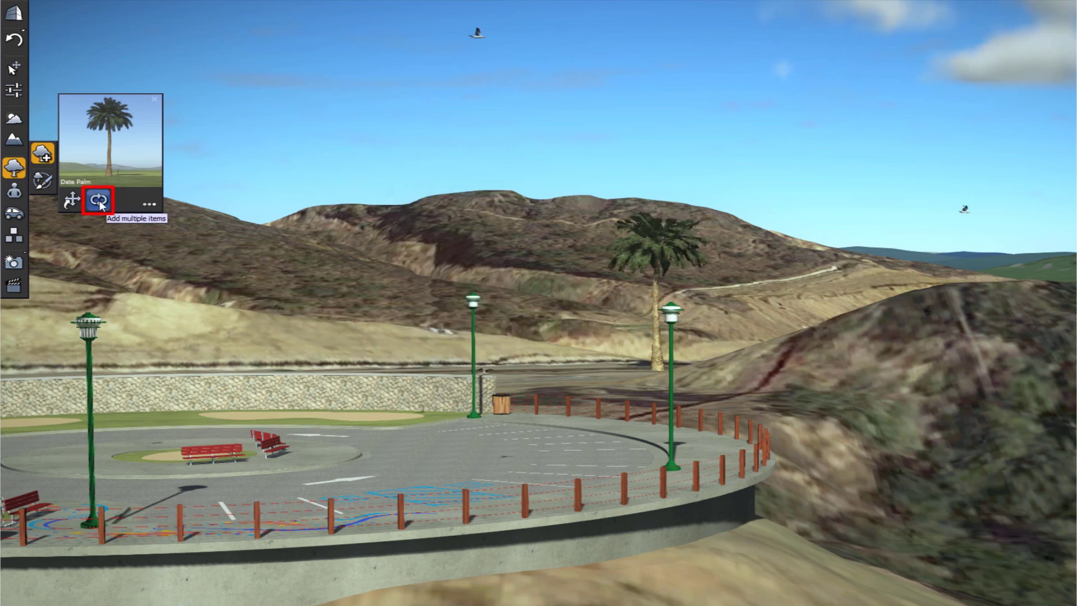
pyautogui.click(99, 200)
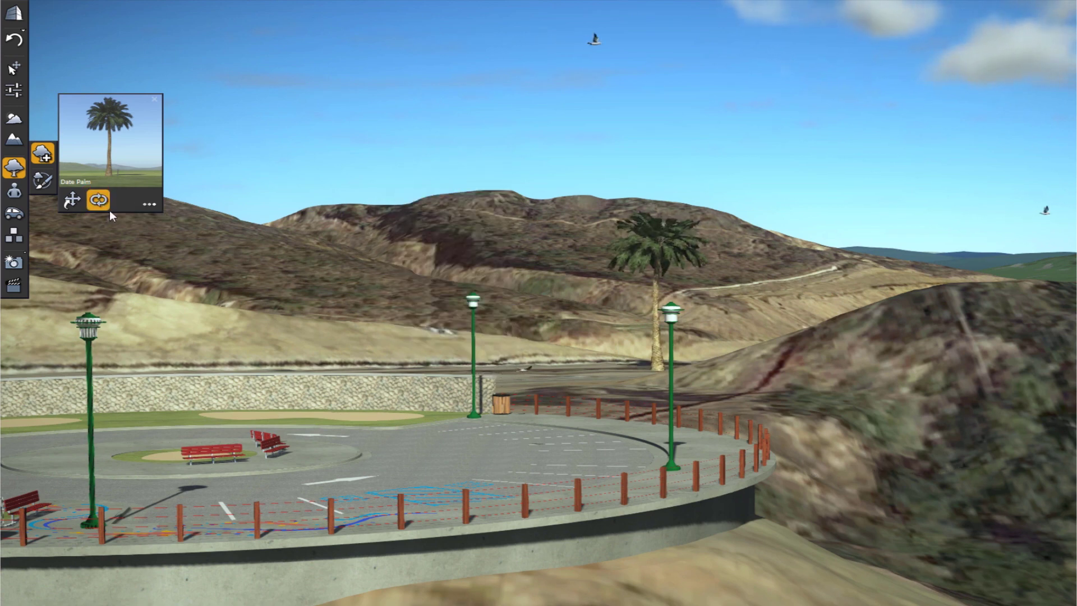
# Plant two date palms on the hillside just outside the railing at the far end of the parking area.
pyautogui.press('s')
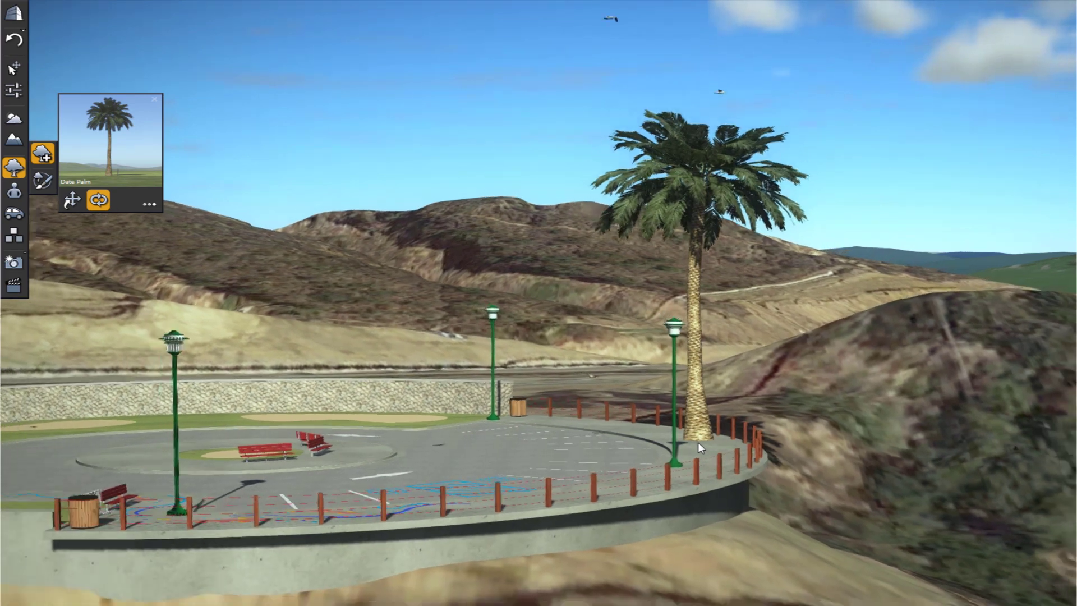
pyautogui.press('w')
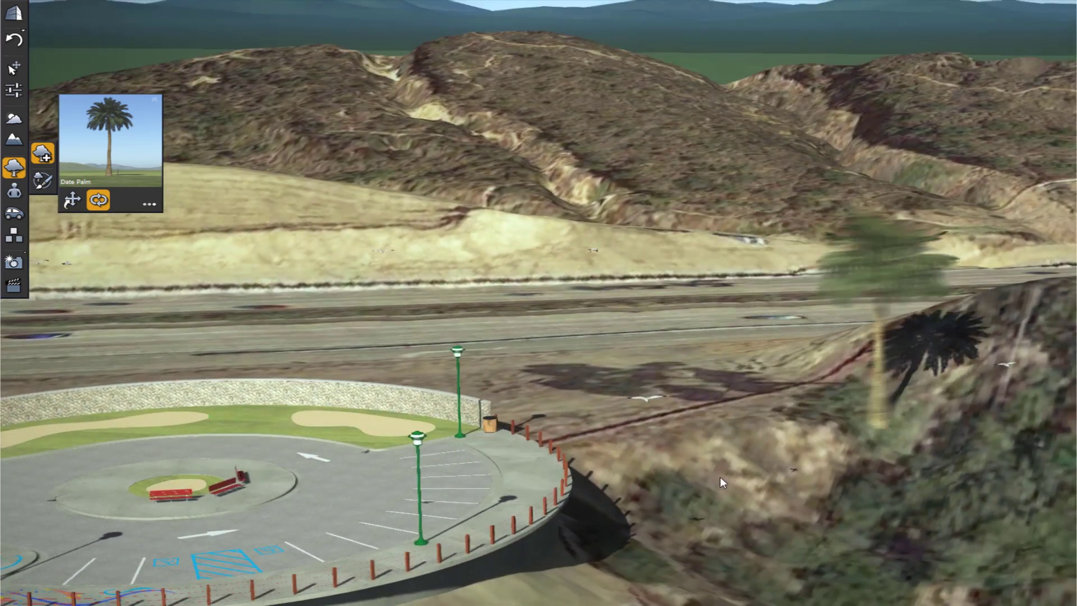
pyautogui.click(601, 452)
pyautogui.click(621, 523)
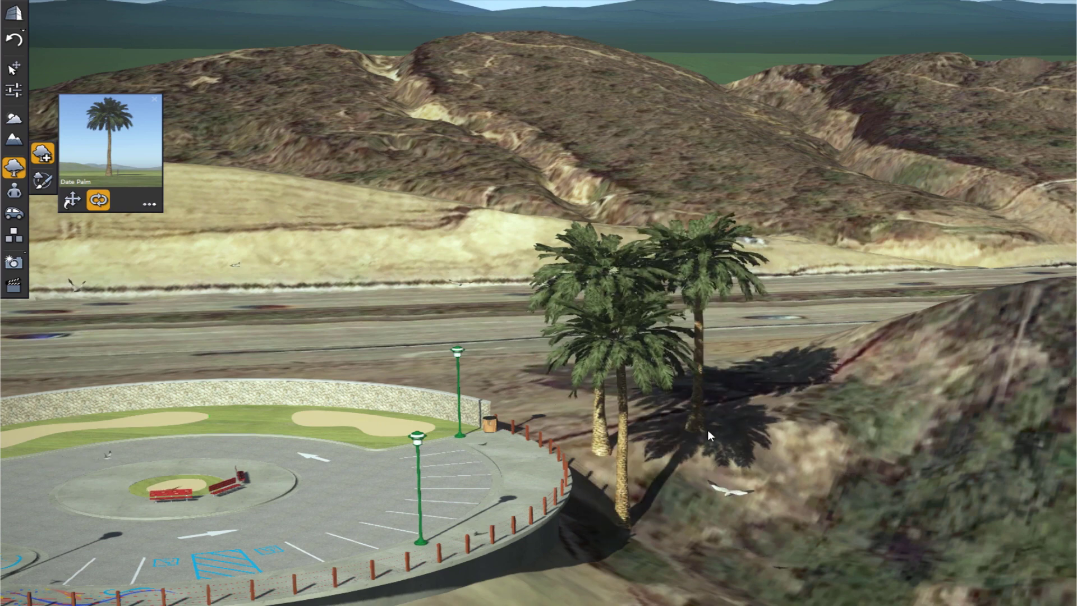
# Plant a row of five date palms along the slope outside the vista point's concrete retaining wall and finish placing plants.
pyautogui.scroll(-2, 665, 448)
pyautogui.scroll(-4, 662, 451)
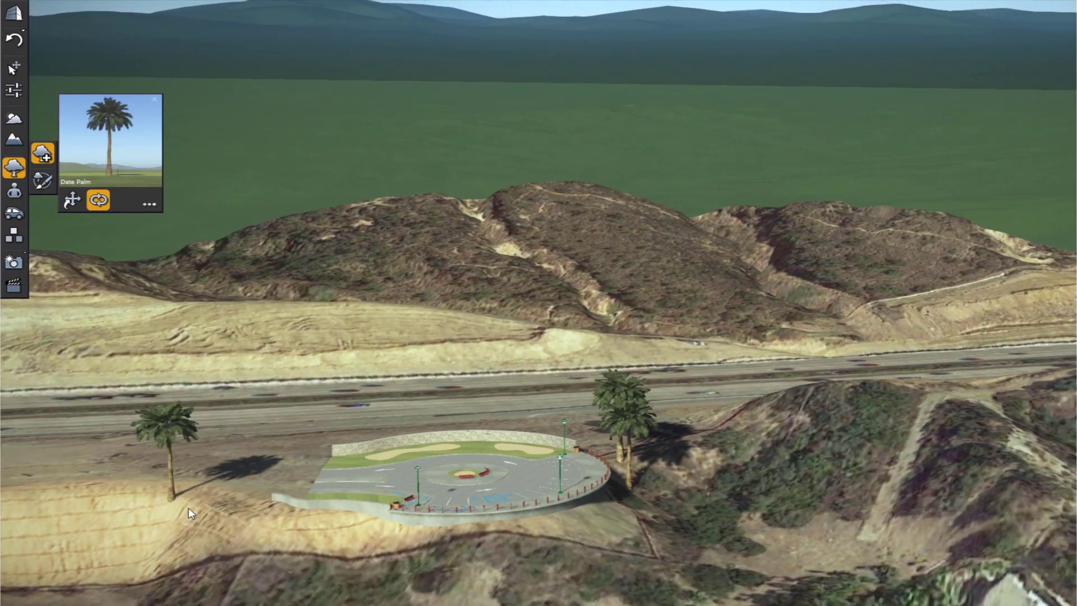
pyautogui.click(207, 513)
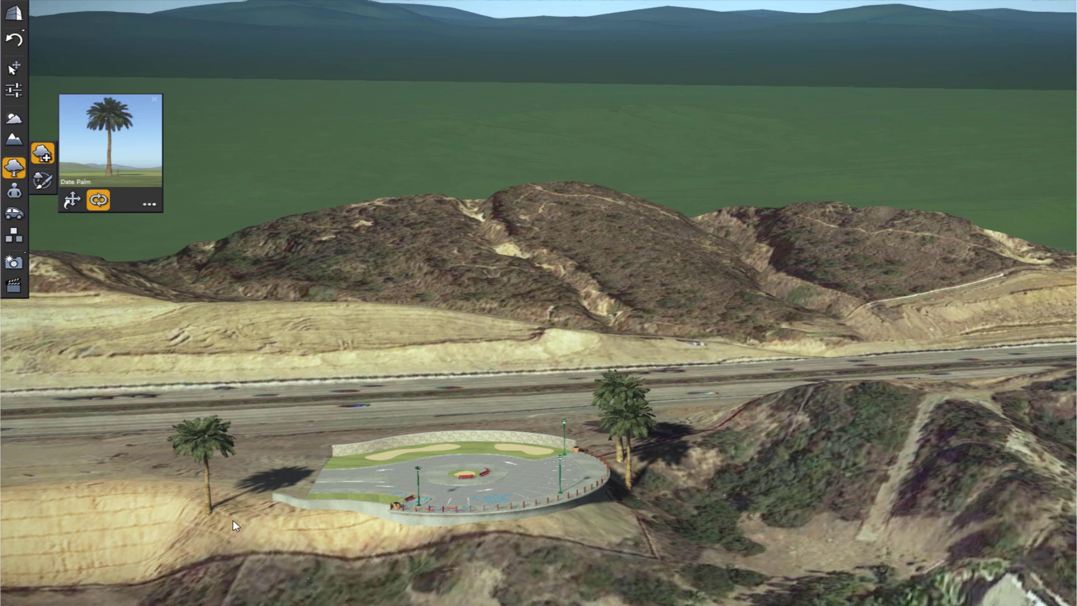
pyautogui.click(248, 525)
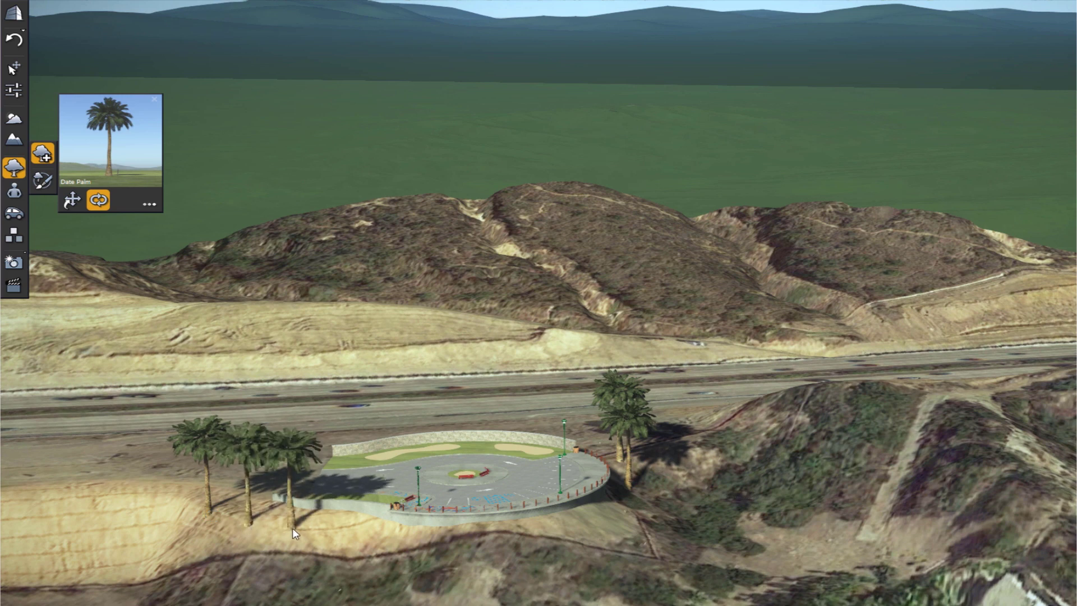
pyautogui.click(335, 528)
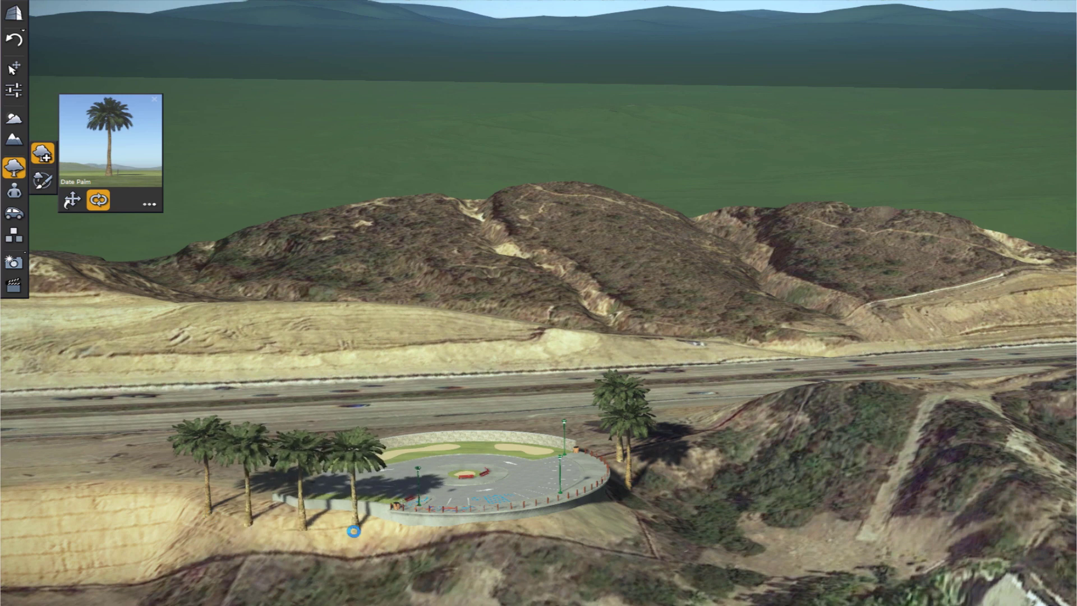
pyautogui.click(382, 536)
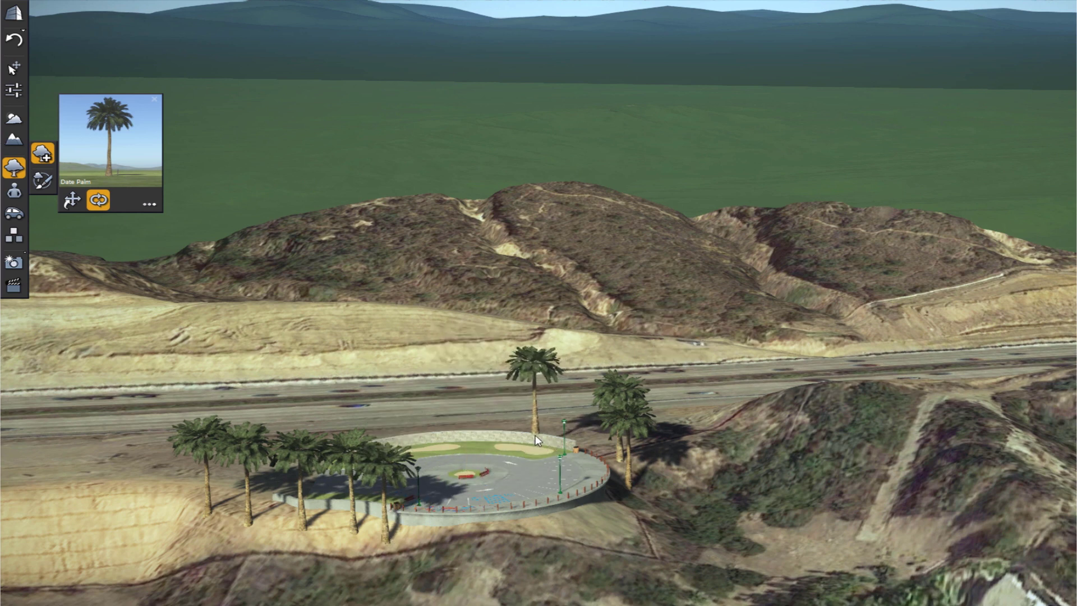
pyautogui.press('Escape')
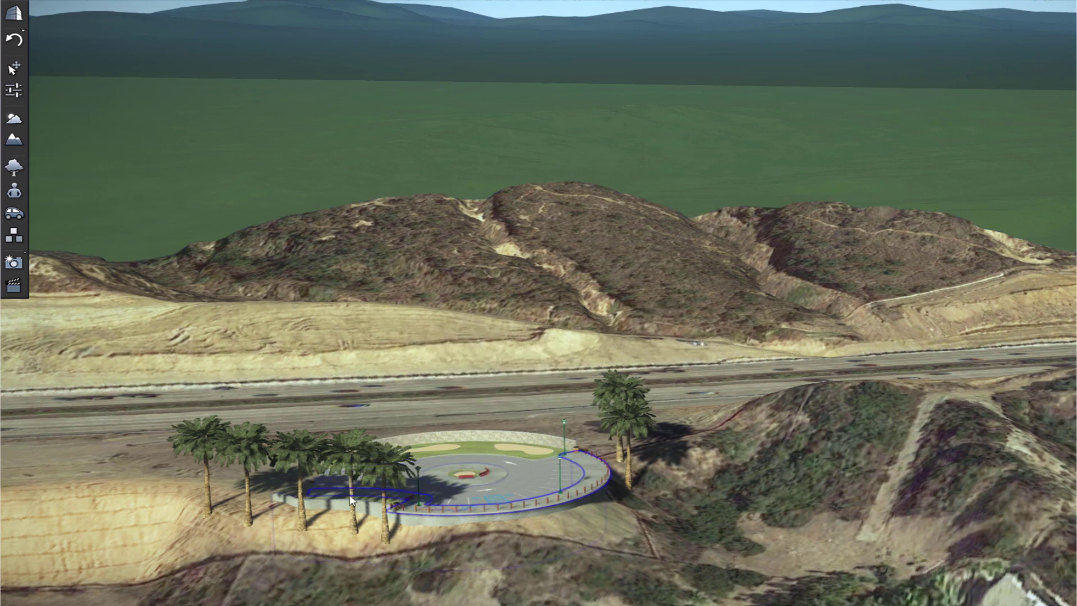
# Fly in close to the row of palms and raise the wind in plants to slightly past midway towards Windy.
pyautogui.scroll(5, 355, 503)
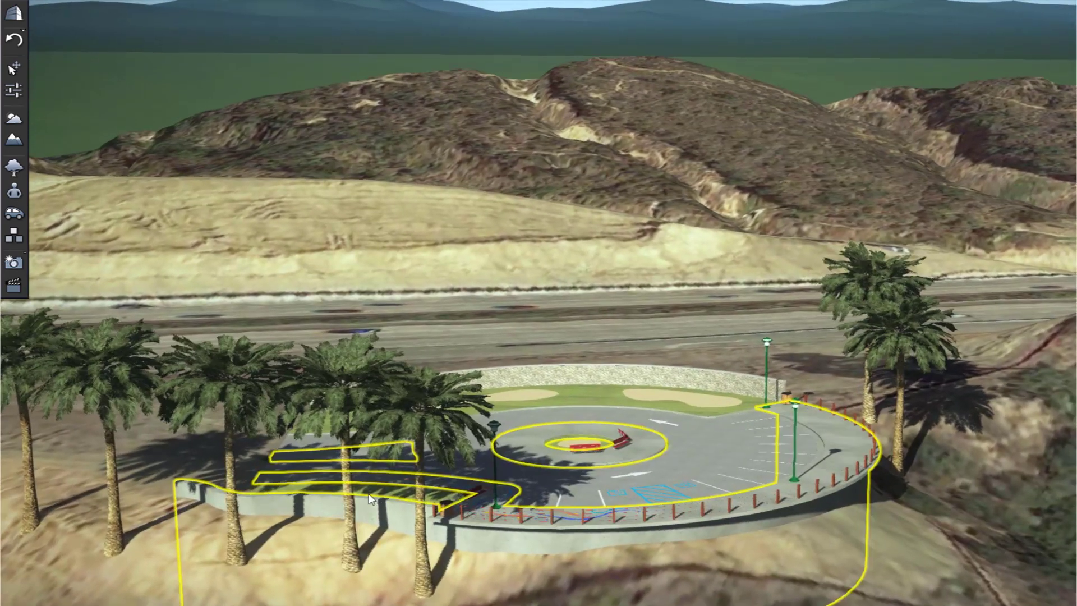
pyautogui.moveTo(655, 368); pyautogui.dragTo(356, 517, button='middle')
pyautogui.scroll(3, 463, 463)
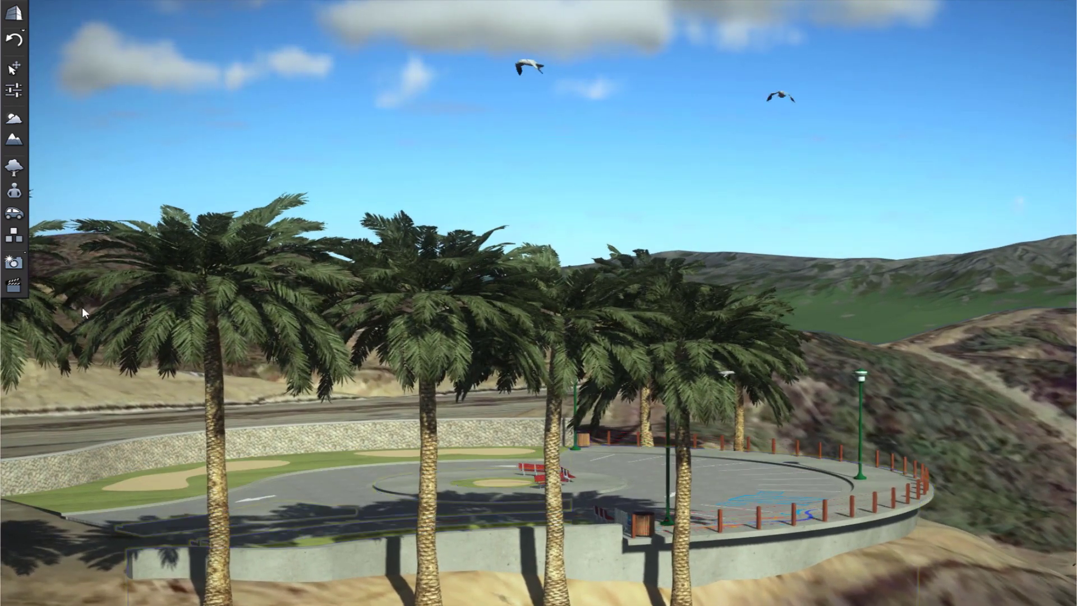
pyautogui.click(16, 120)
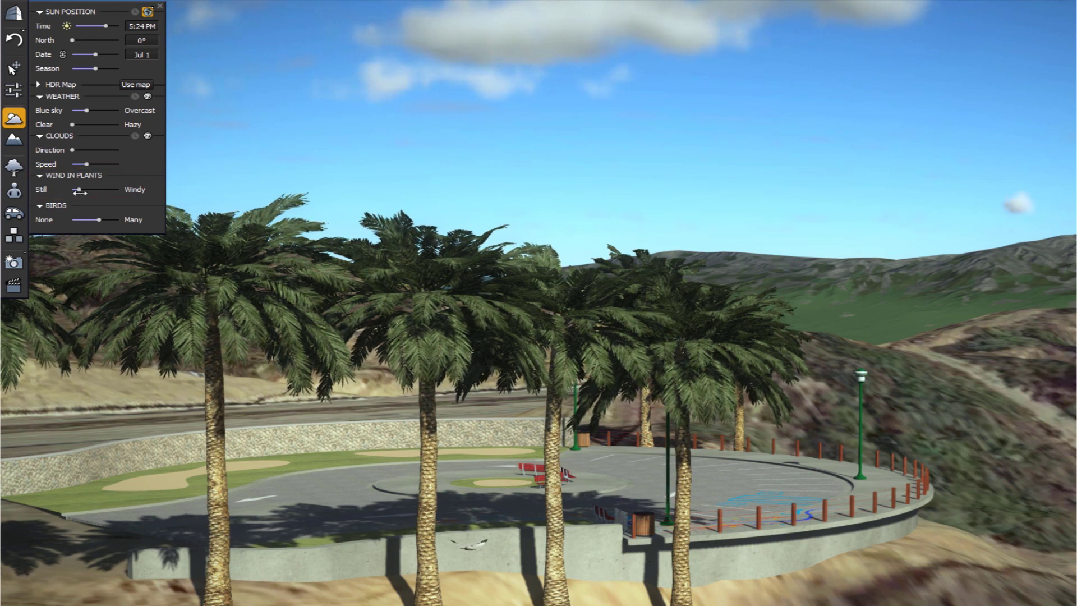
pyautogui.moveTo(79, 190); pyautogui.dragTo(101, 190)
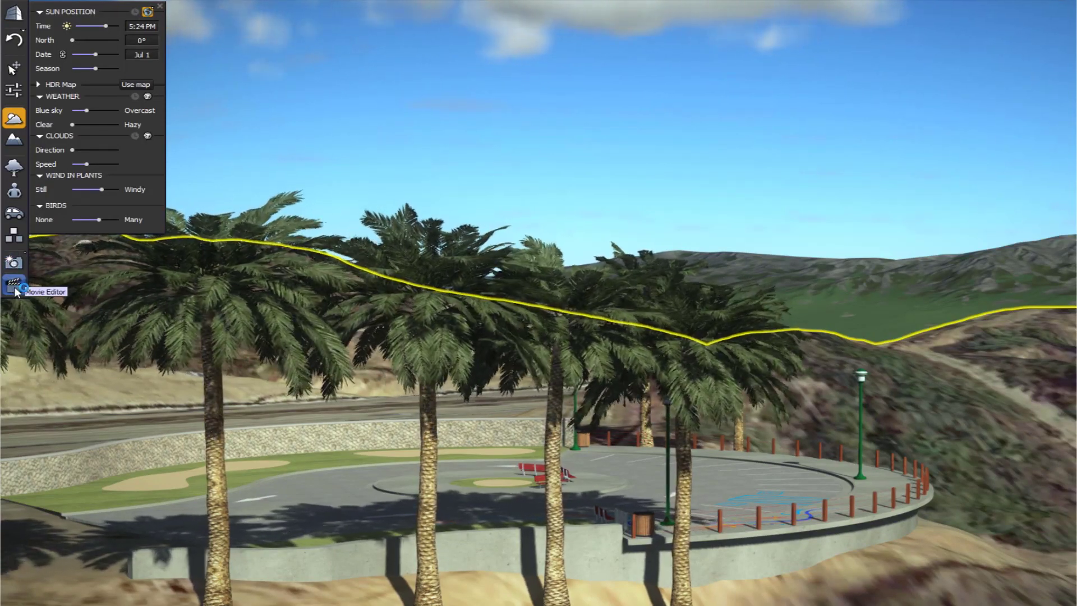
pyautogui.click(536, 275)
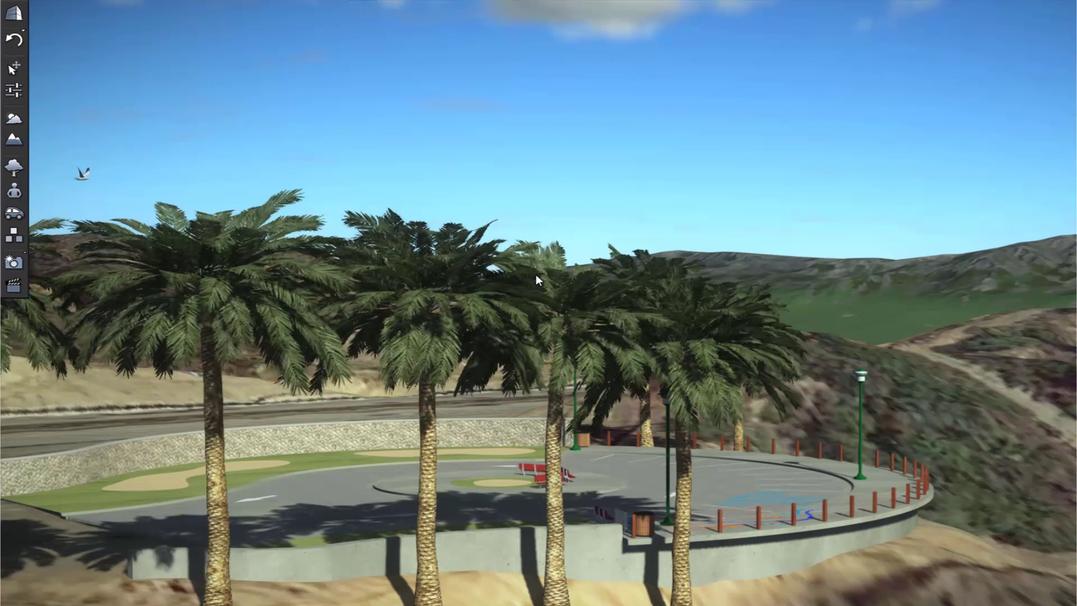
# Open the recent scene Vista Point April 2019 without saving the changes to the current scene.
pyautogui.click(19, 11)
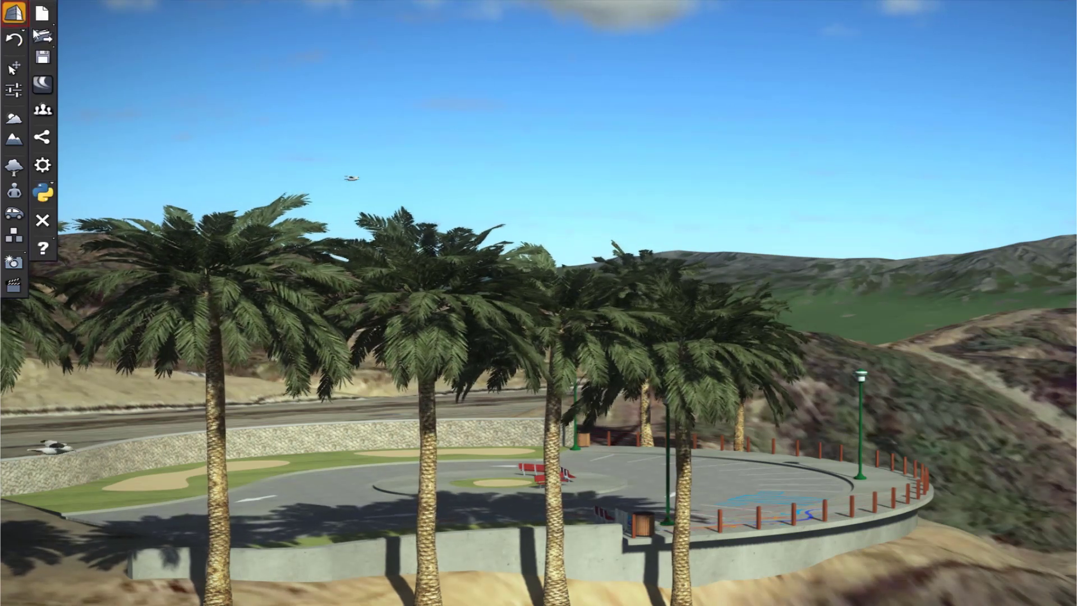
pyautogui.click(44, 37)
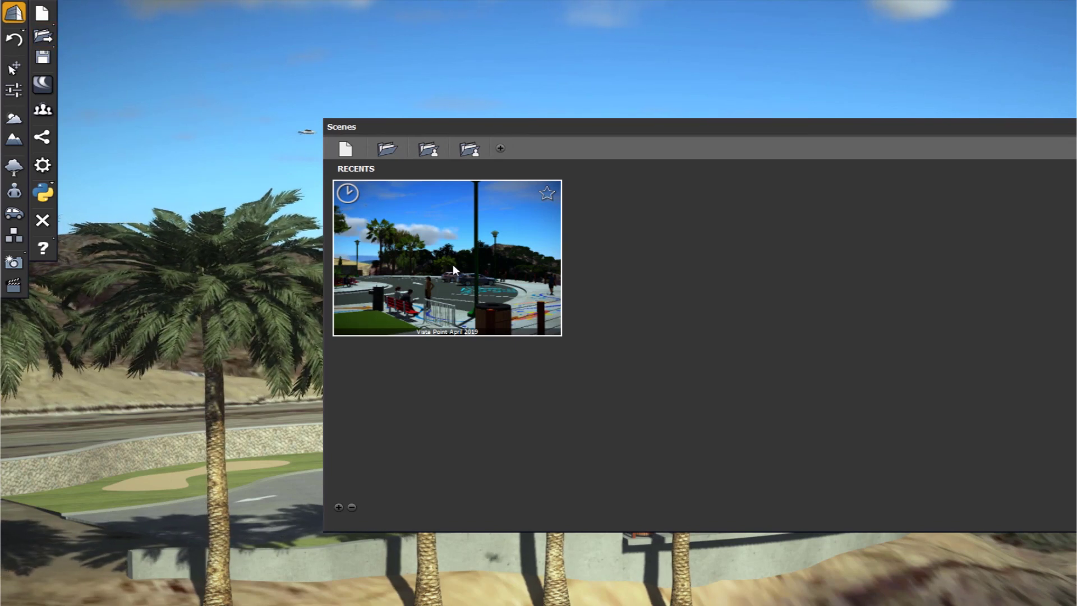
pyautogui.click(437, 264)
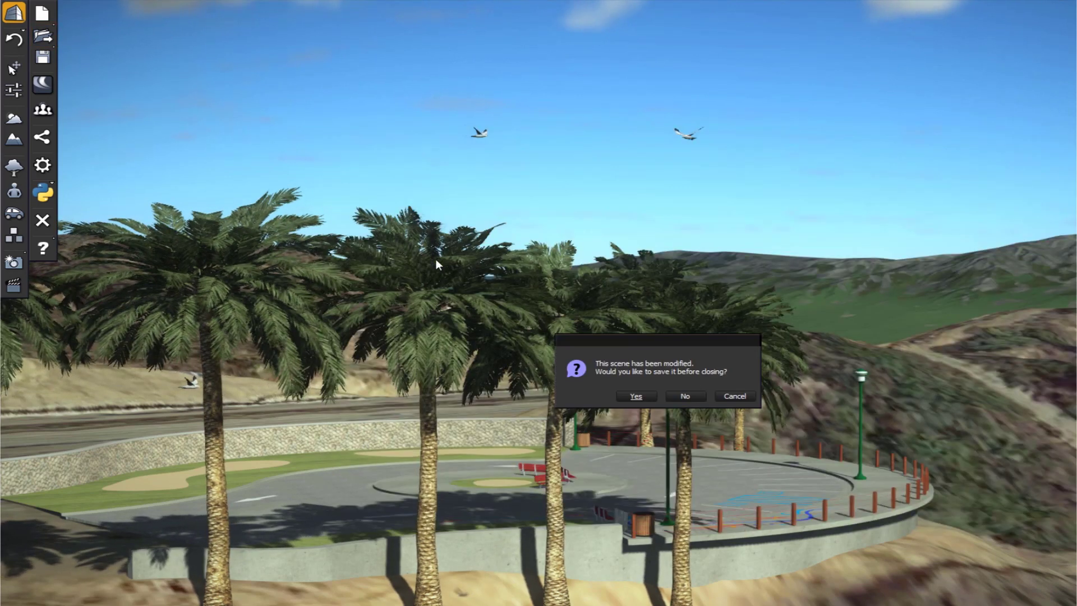
pyautogui.click(686, 396)
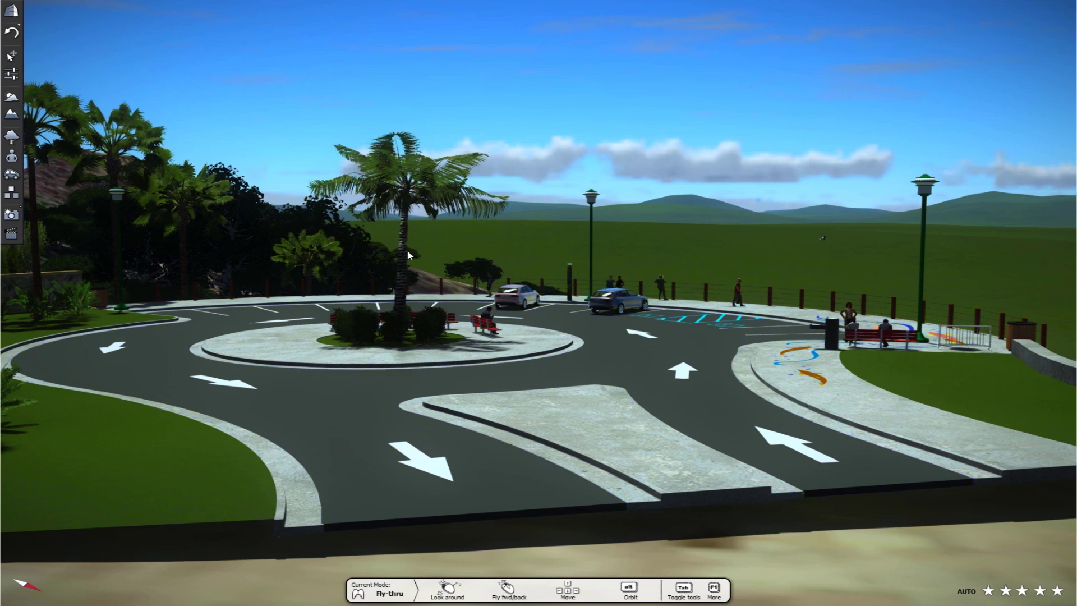
# Orbit around the enriched vista point scene to examine its parking area, people, vehicles and planting.
pyautogui.moveTo(537, 303); pyautogui.dragTo(537, 303, button='right')
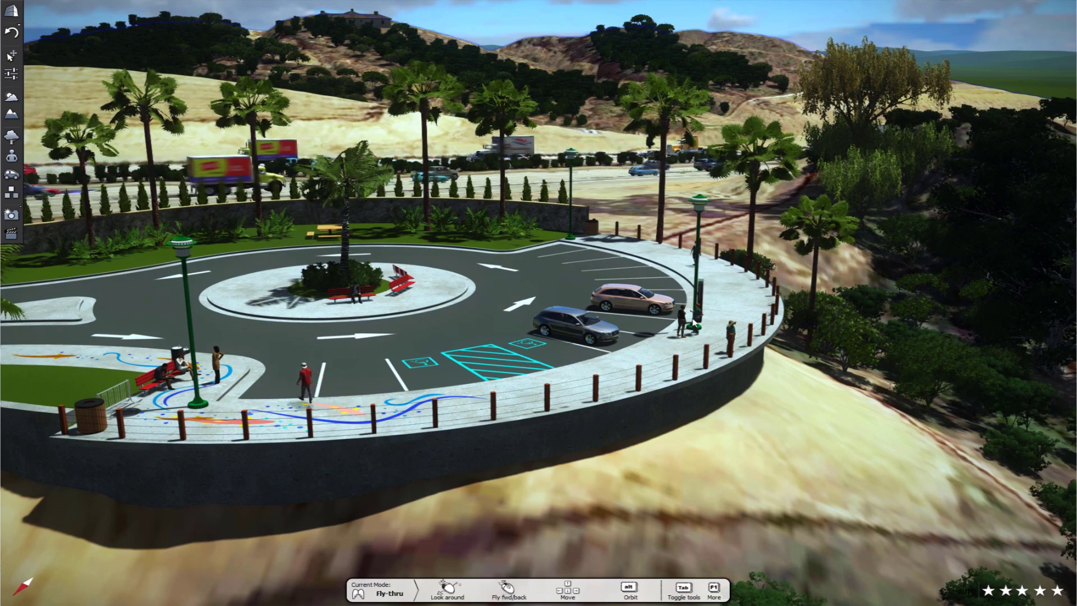
pyautogui.keyDown('alt'); pyautogui.moveTo(671, 298); pyautogui.dragTo(481, 335, button='right'); pyautogui.keyUp('alt')
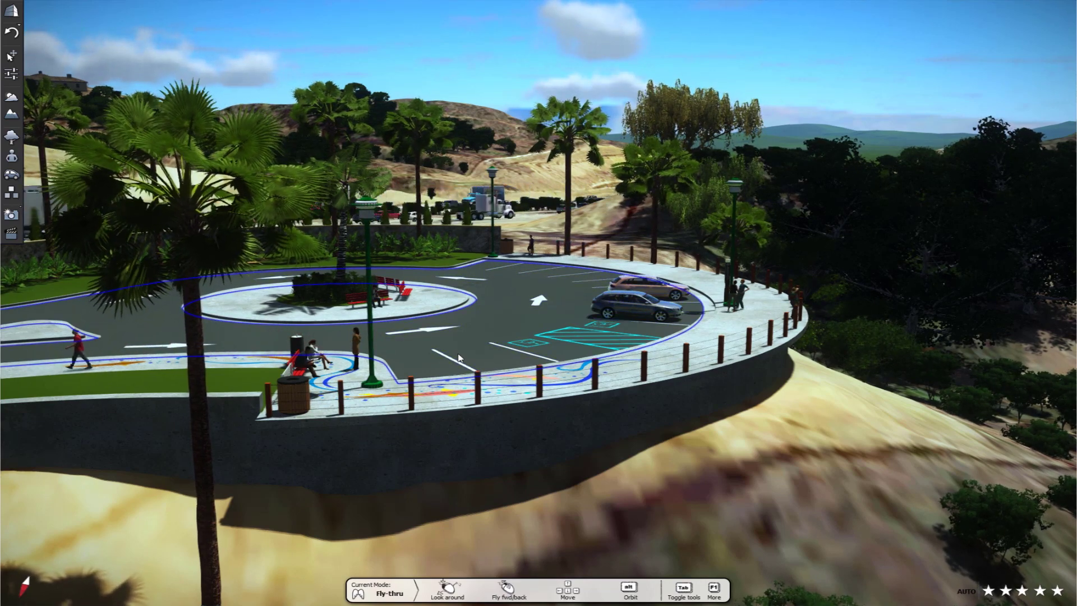
pyautogui.keyDown('alt'); pyautogui.moveTo(556, 305); pyautogui.dragTo(538, 303, button='right'); pyautogui.keyUp('alt')
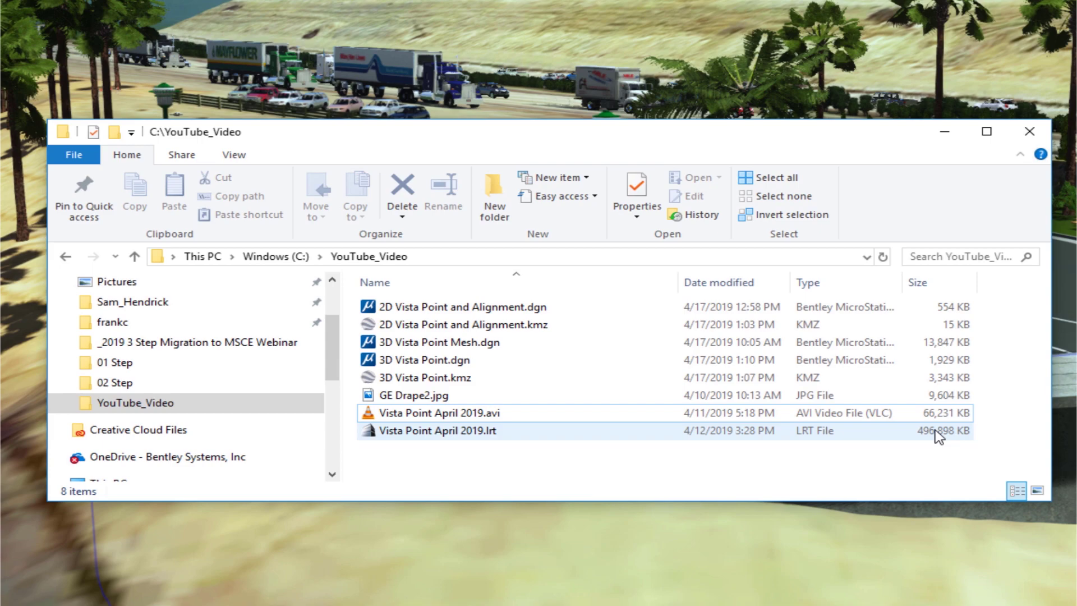
# Play the animation Vista Point April 2019.avi from the YouTube_Video folder in VLC media player and close the player.
pyautogui.doubleClick(442, 415)
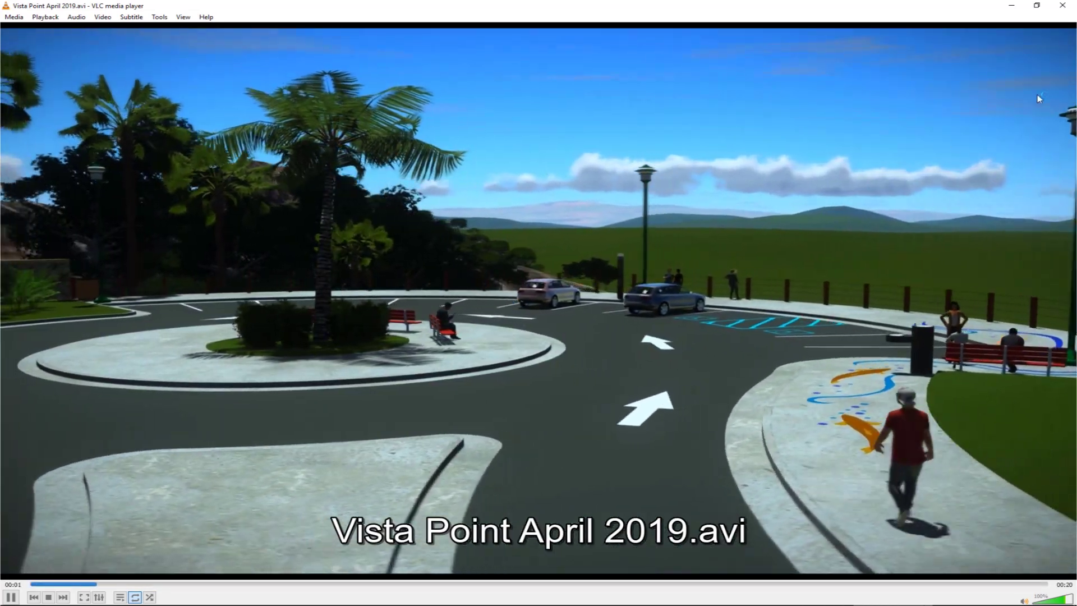
pyautogui.hotkey('alt', 'F4')
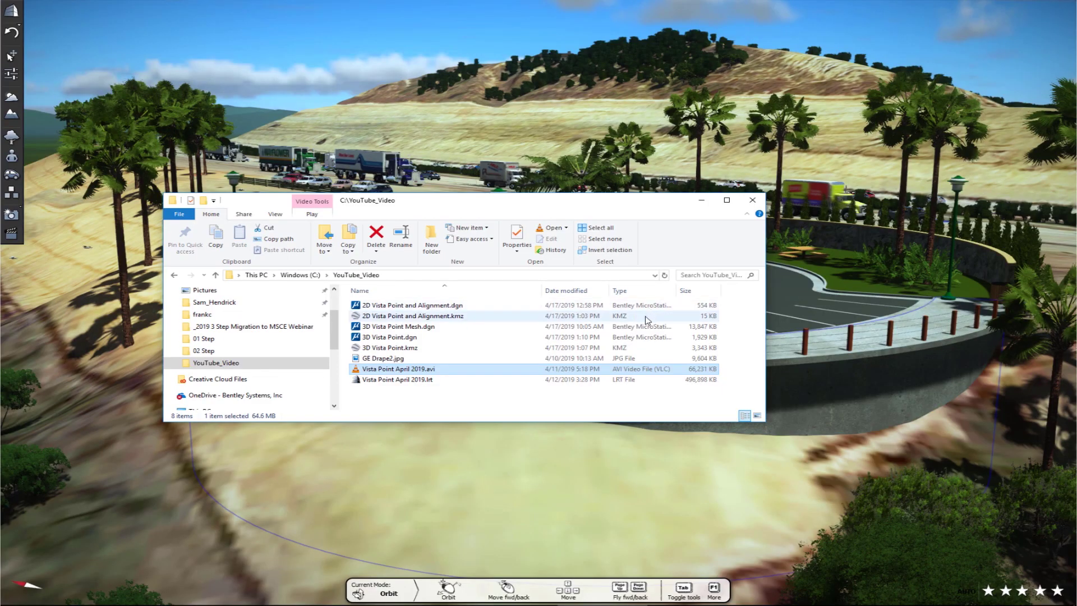